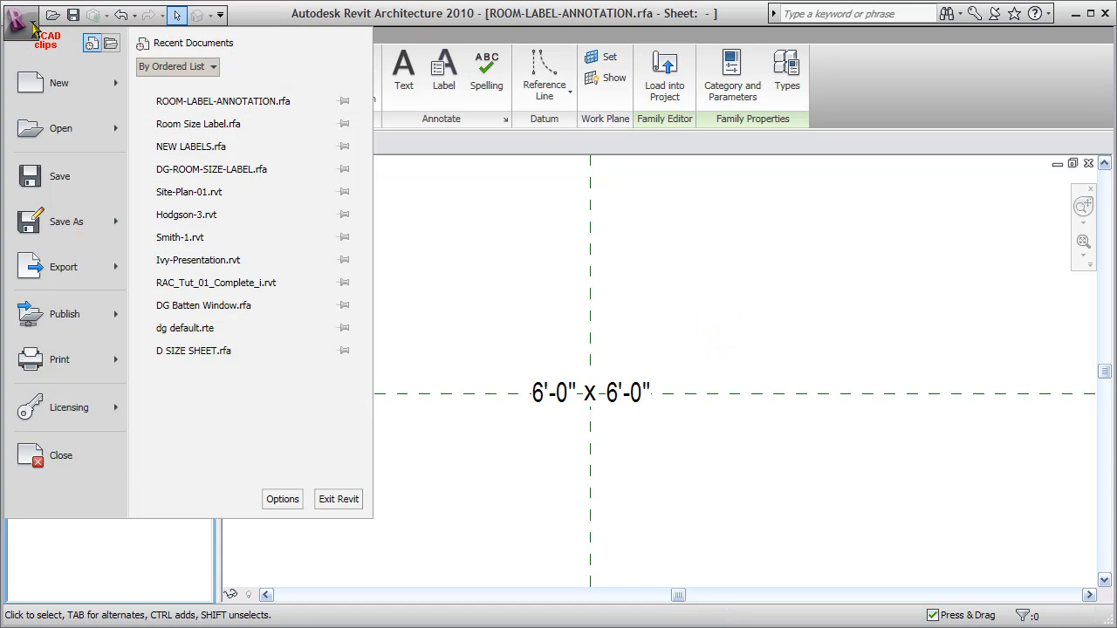
Create a new family from the imperial Generic Model.rft template.
click(113, 83)
click(152, 139)
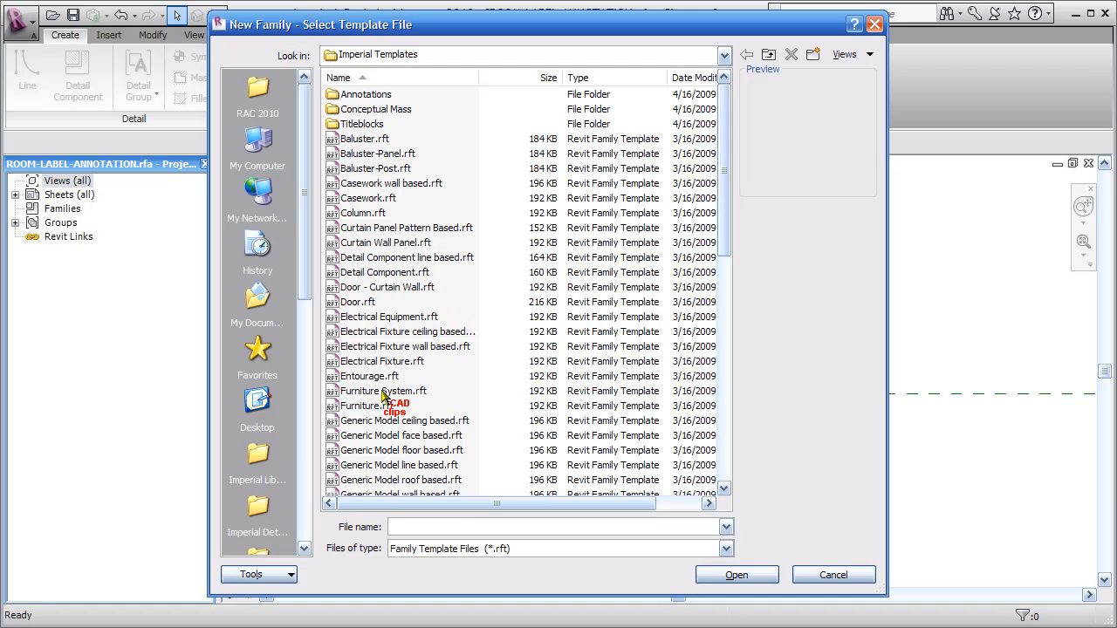
click(382, 391)
key(Down)
key(Down)
key(Down)
key(Down)
key(Down)
key(Down)
key(Down)
key(Down)
key(Down)
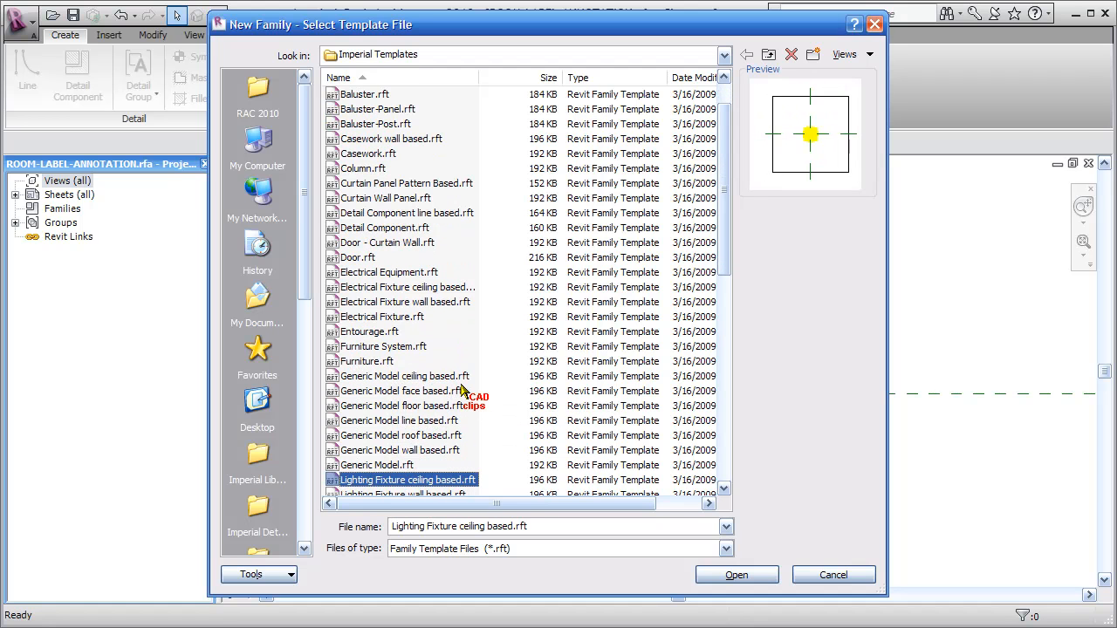
key(Up)
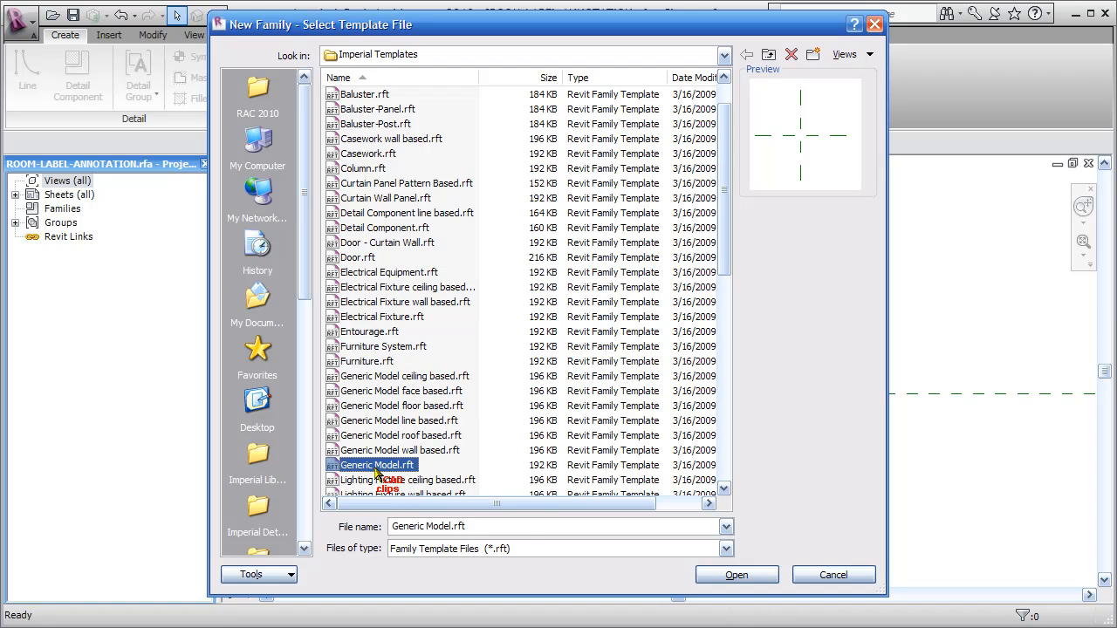
click(758, 575)
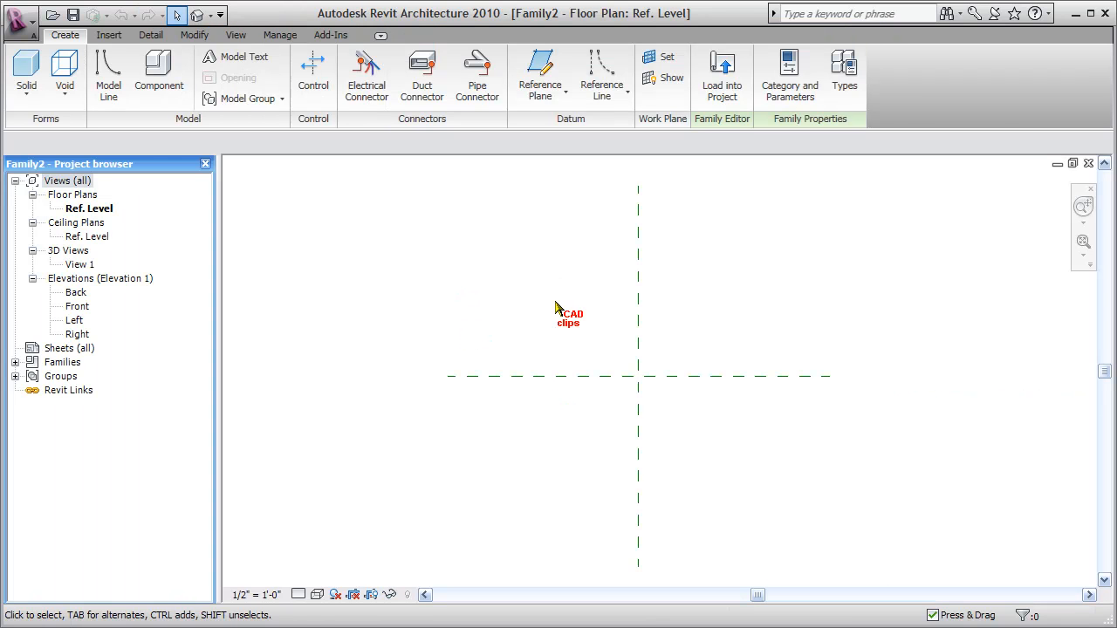
Switch to the ROOM-LABEL-ANNOTATION family and load it into the new generic model family.
scroll(669, 399, up, 1)
middle_drag(670, 399, 658, 423)
click(234, 35)
click(382, 87)
click(360, 101)
click(361, 136)
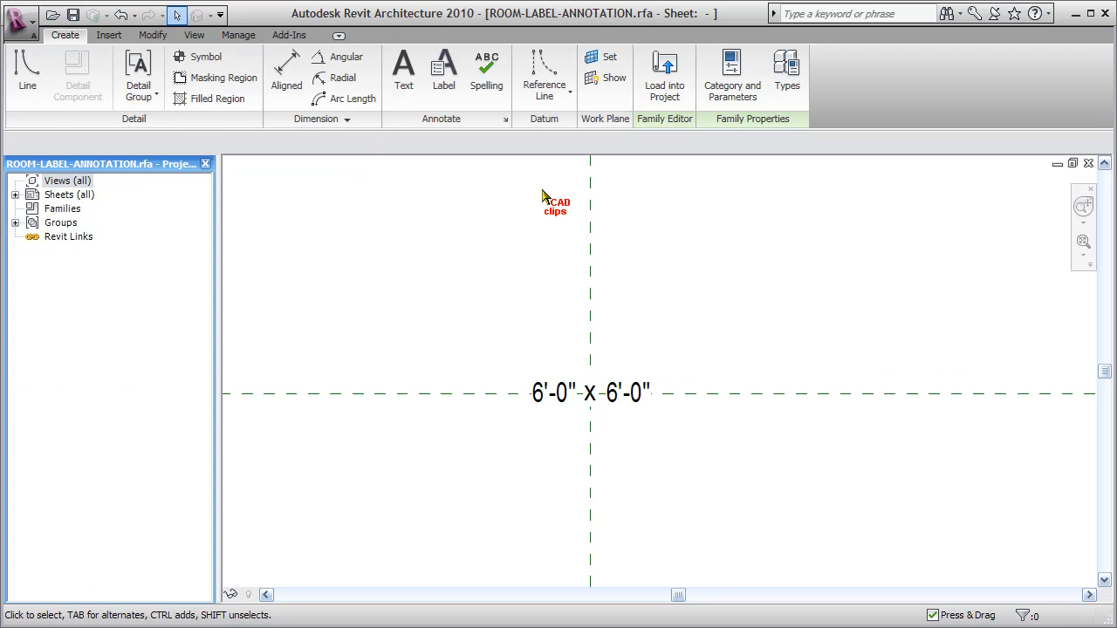
click(663, 78)
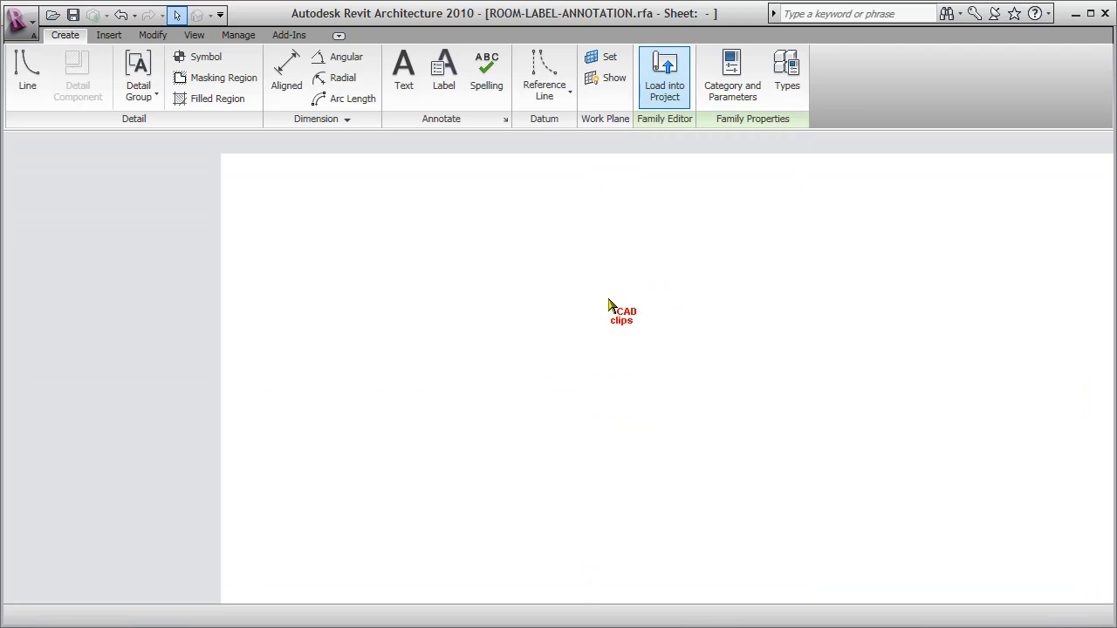
Place one ROOM-LABEL-ANNOTATION symbol at the intersection of the two centre reference planes and end the placement.
scroll(604, 401, up, 1)
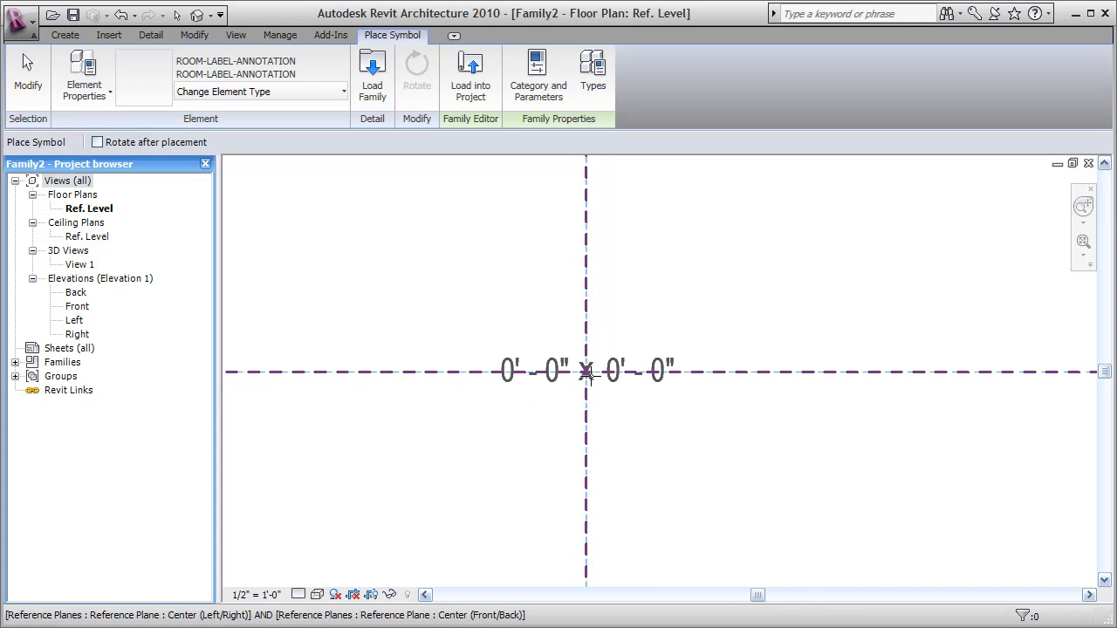
click(587, 374)
scroll(661, 460, down, 2)
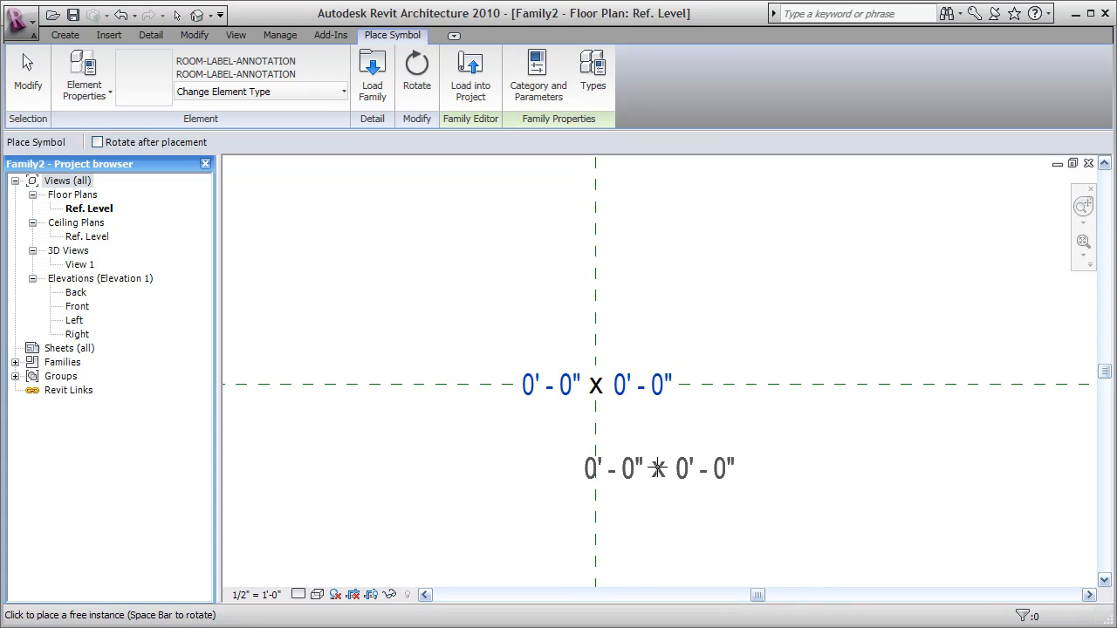
key(Escape)
key(Escape)
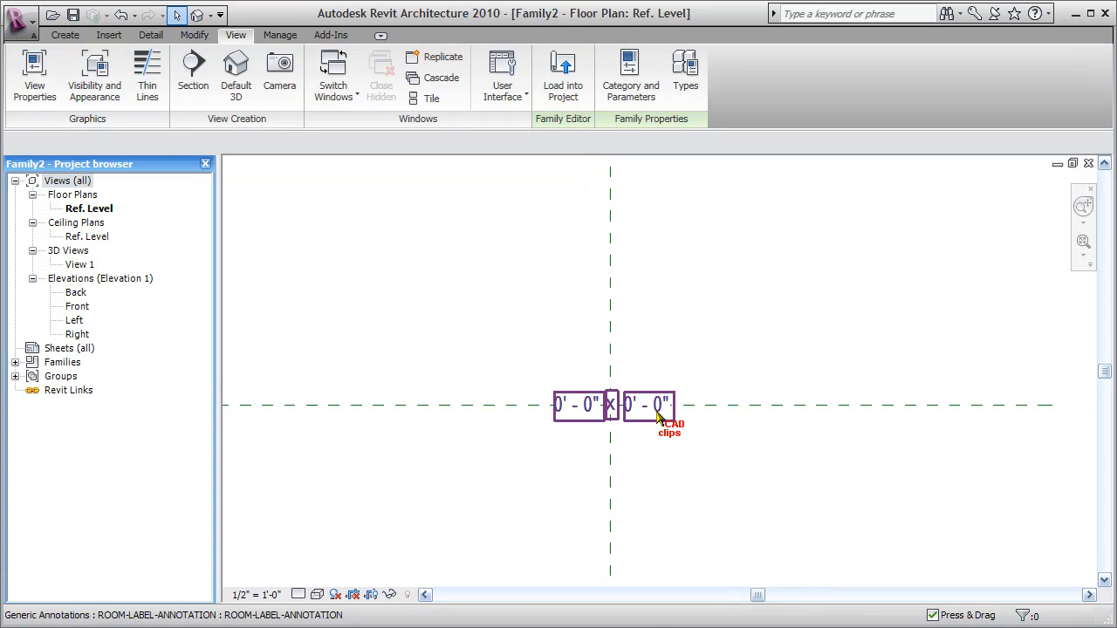
click(731, 468)
click(749, 474)
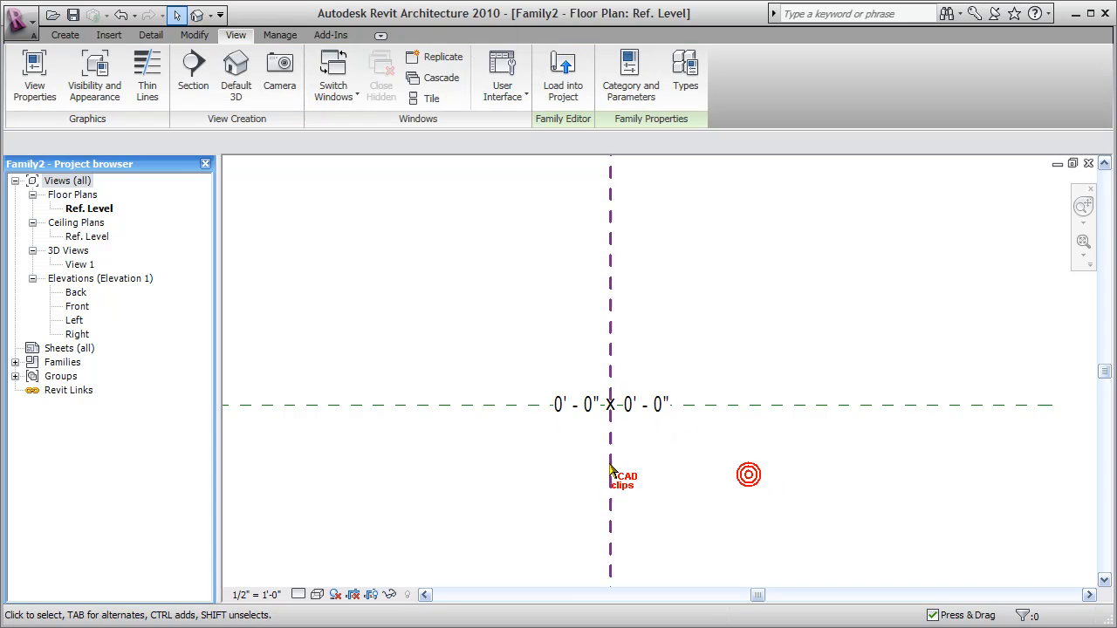
click(15, 362)
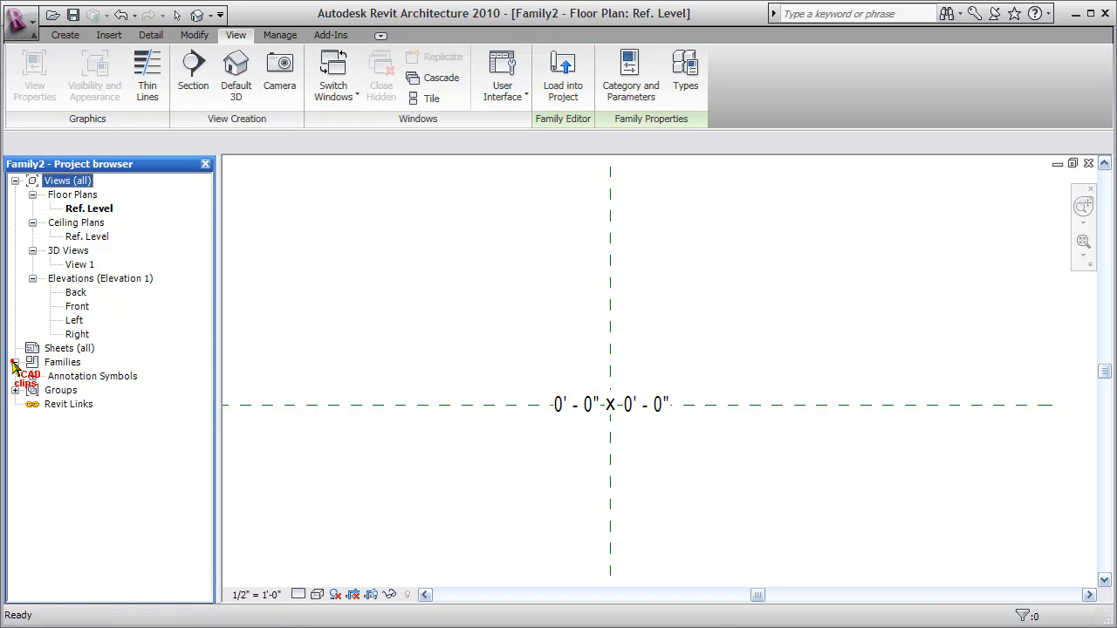
click(33, 376)
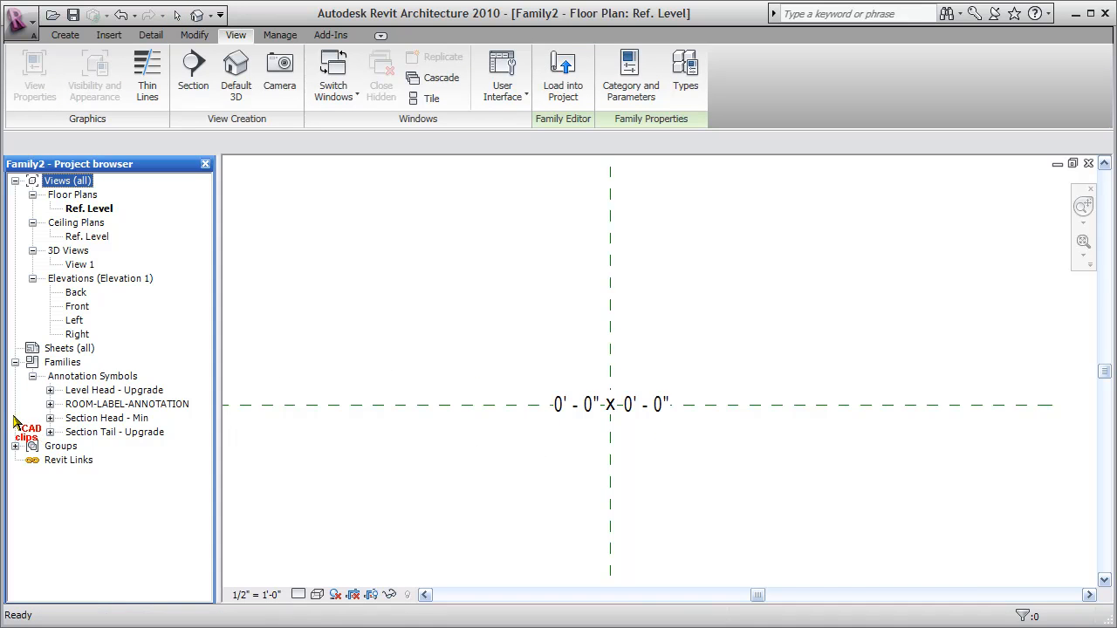
click(110, 404)
click(50, 404)
mouse_move(118, 420)
mouse_down()
mouse_move(409, 369)
mouse_move(512, 319)
mouse_up()
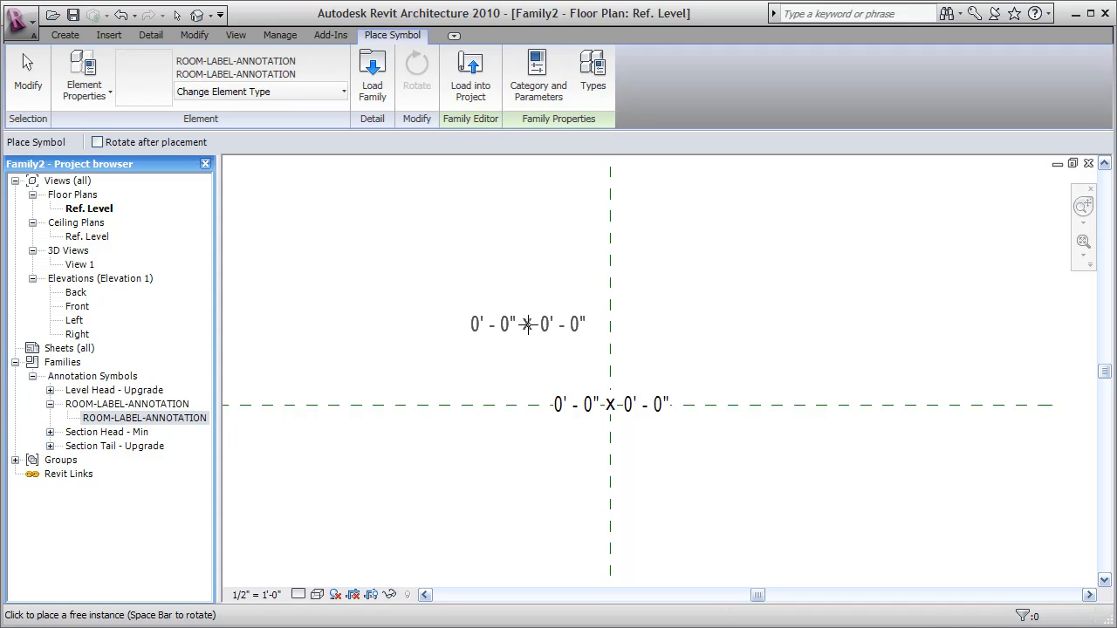
key(Escape)
Draw a horizontal reference plane above the room label and a vertical one to its right.
scroll(640, 334, down, 3)
middle_drag(648, 347, 635, 371)
scroll(629, 355, down, 1)
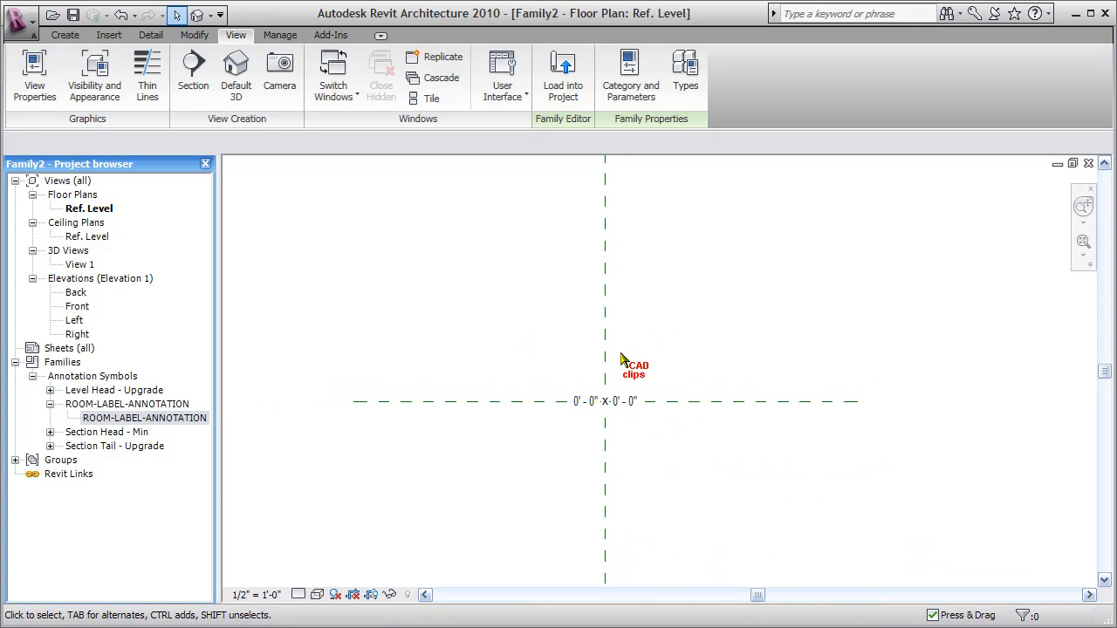
click(62, 35)
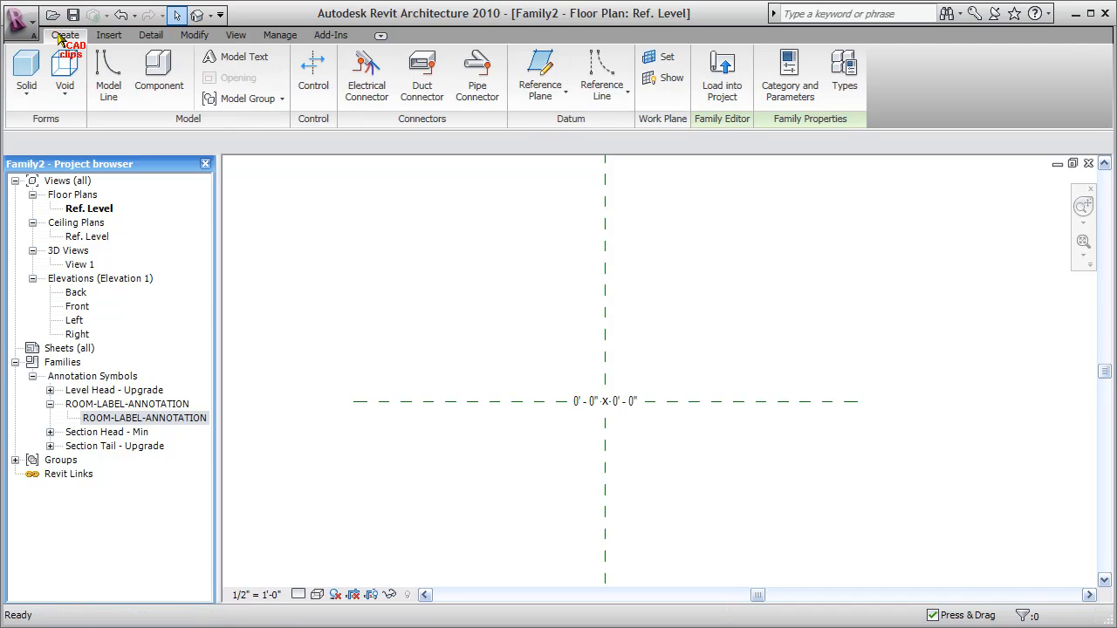
click(540, 74)
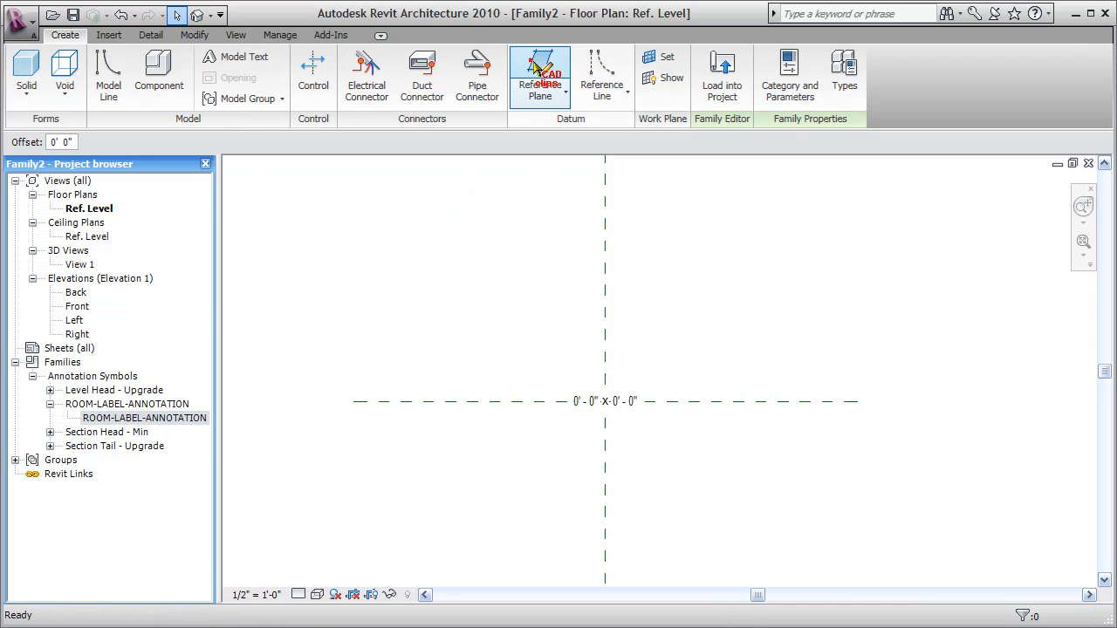
click(436, 242)
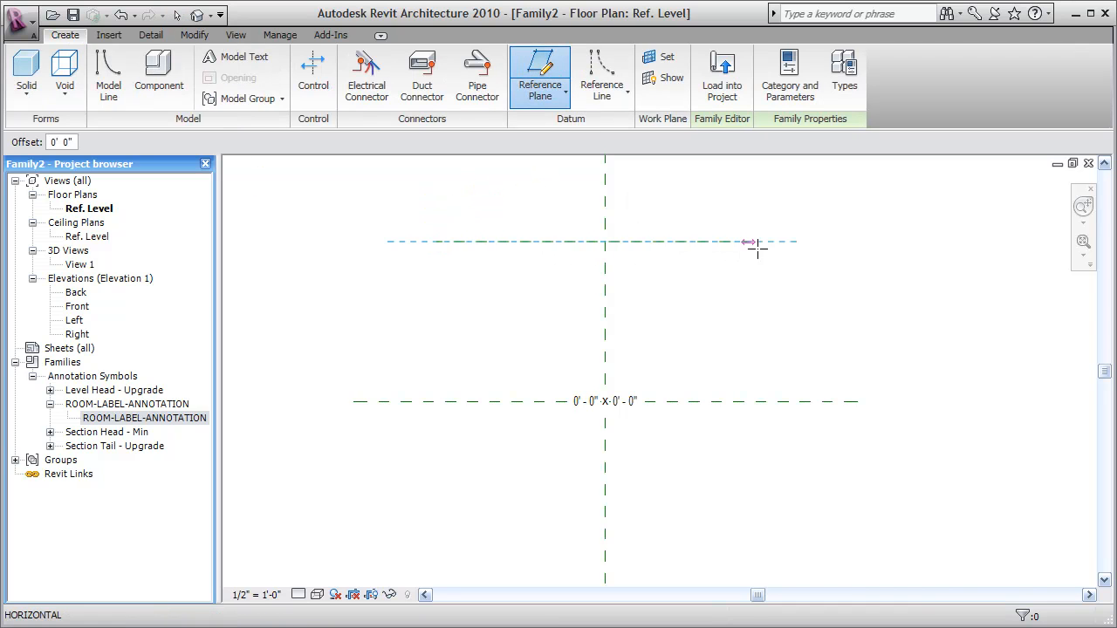
click(797, 242)
click(763, 207)
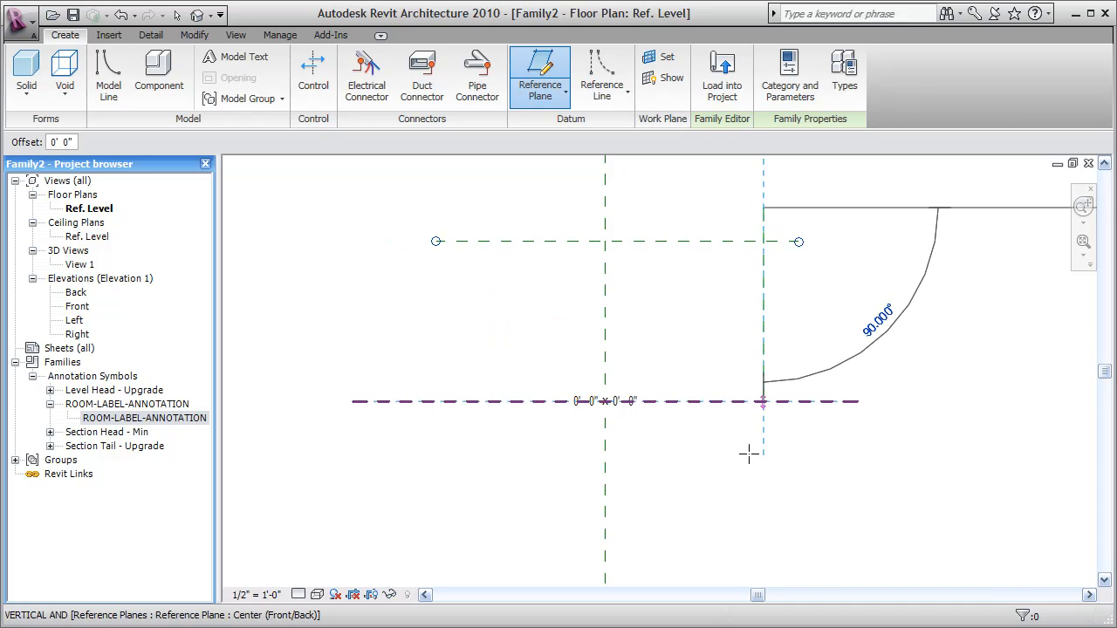
click(763, 558)
Draw a horizontal reference plane about 2'-4" below the centre plane and a vertical one left of the label, about 5'-10" from the right plane.
click(800, 520)
click(451, 519)
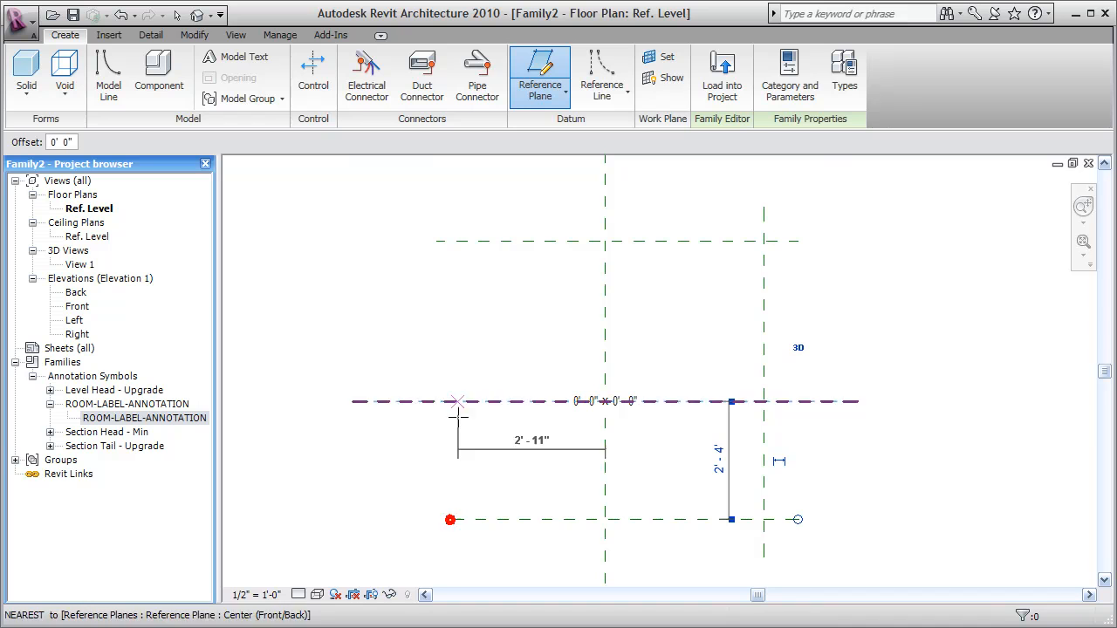
click(470, 213)
click(470, 541)
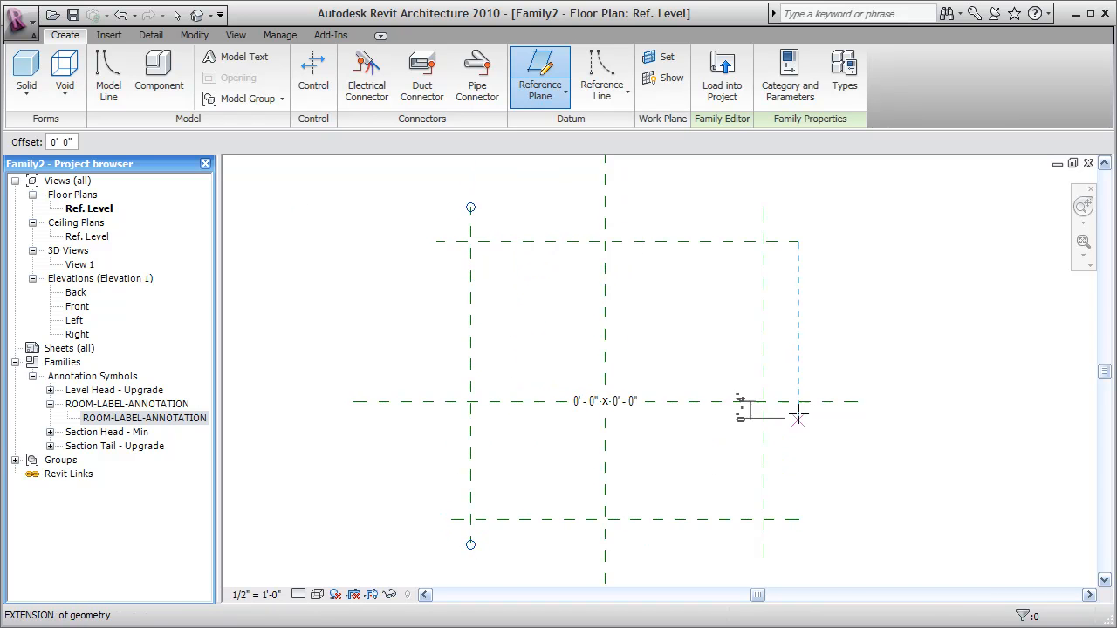
key(Escape)
key(Escape)
middle_drag(871, 321, 868, 324)
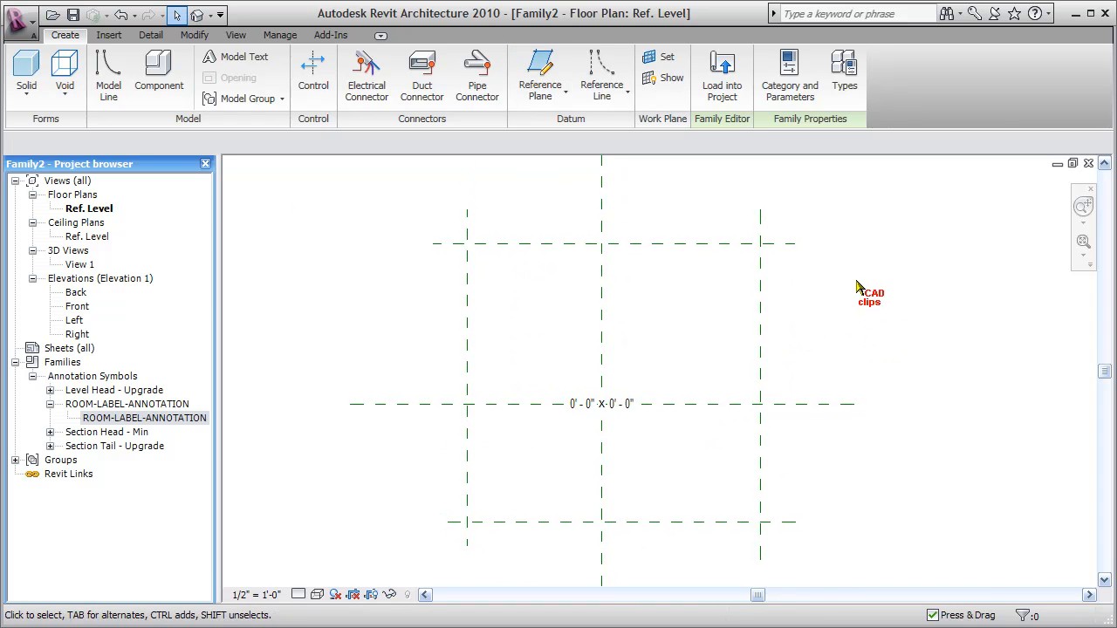
Add an aligned dimension between the left and right reference planes, placed above the upper plane.
click(150, 35)
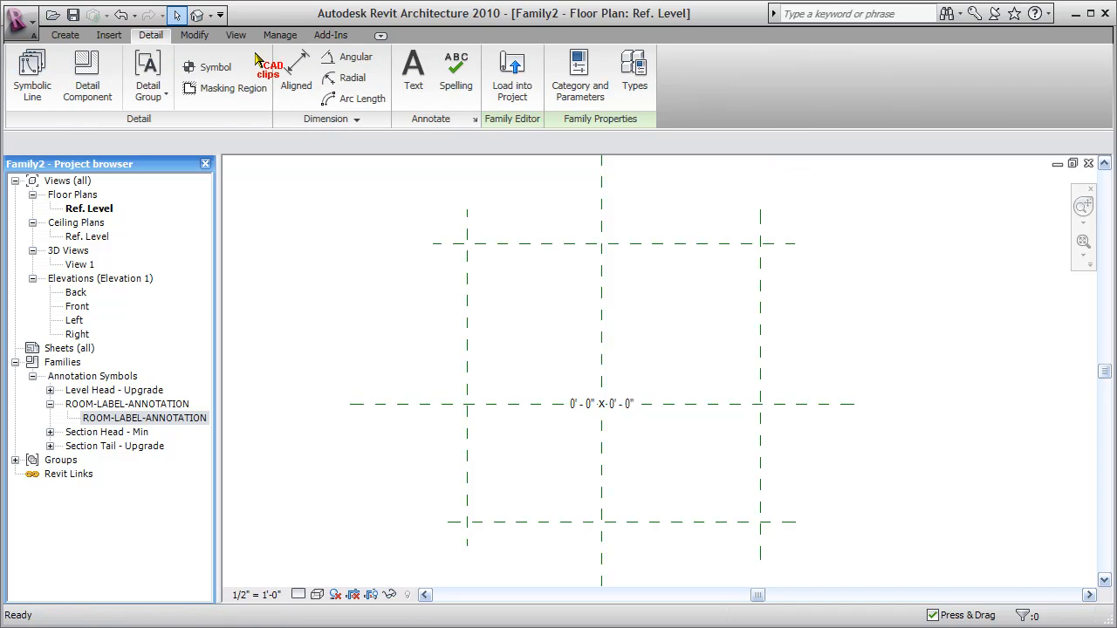
click(289, 60)
click(469, 224)
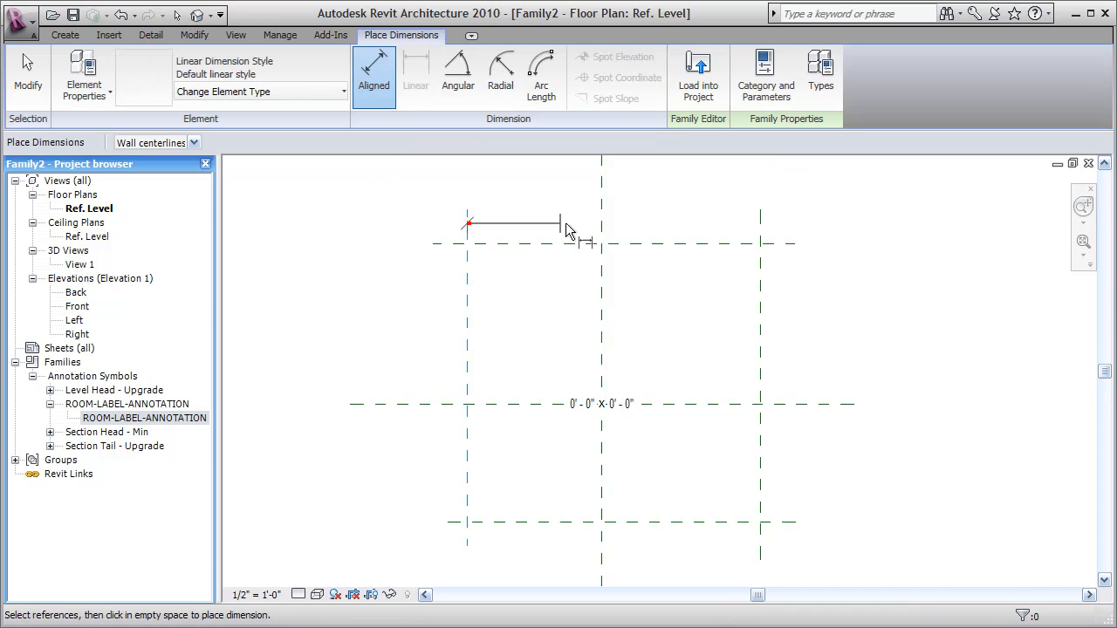
click(761, 237)
click(711, 211)
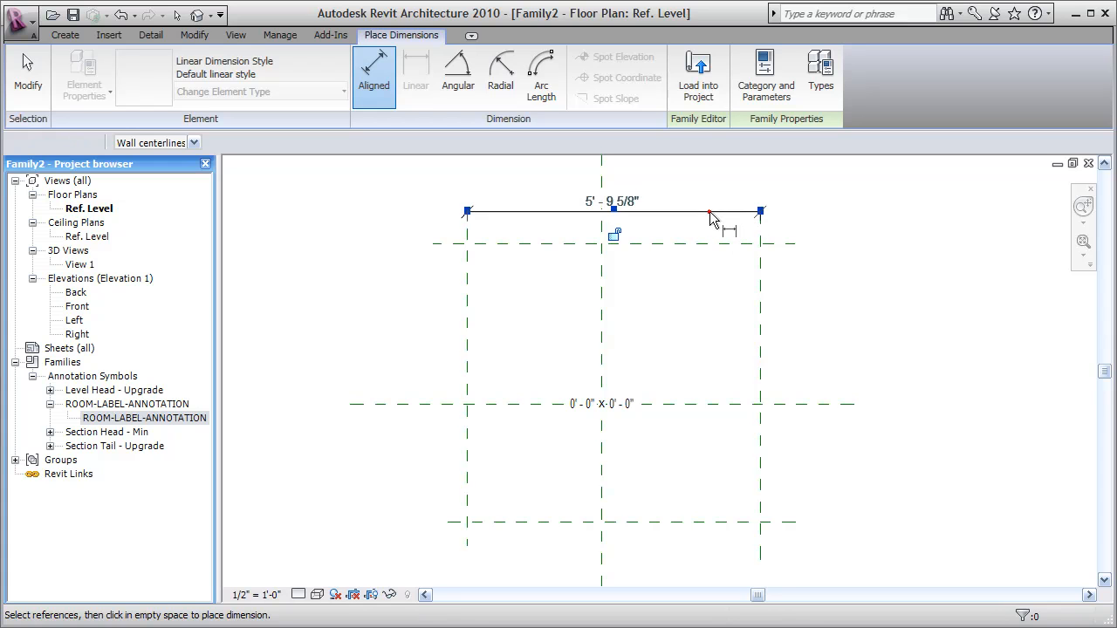
Add an aligned dimension between the upper and lower reference planes, placed to the right of the frame.
click(794, 239)
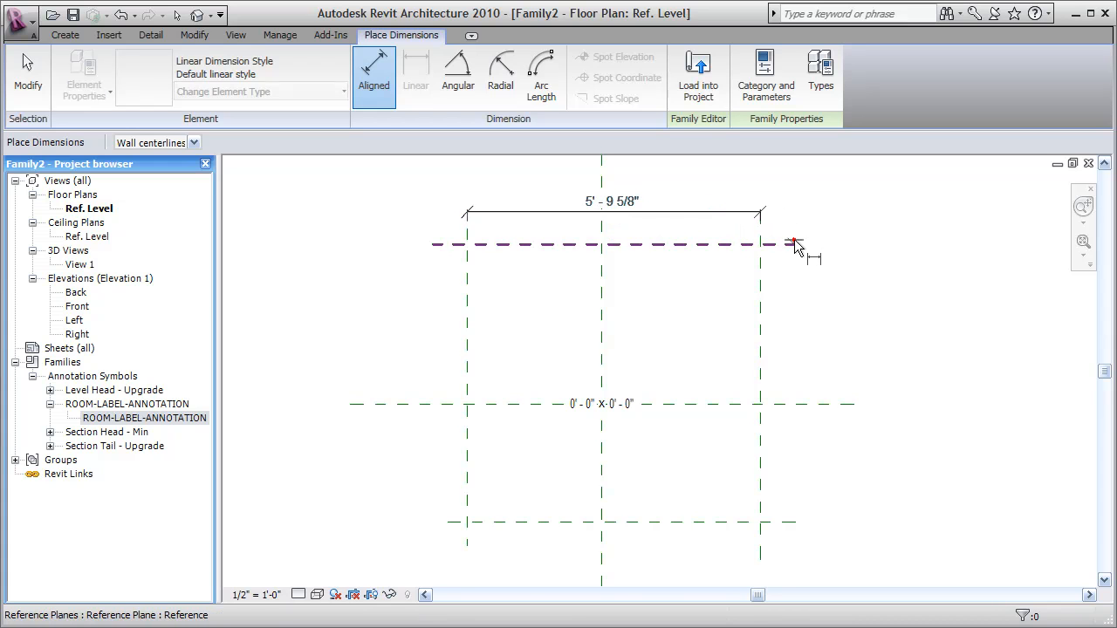
click(791, 521)
click(796, 468)
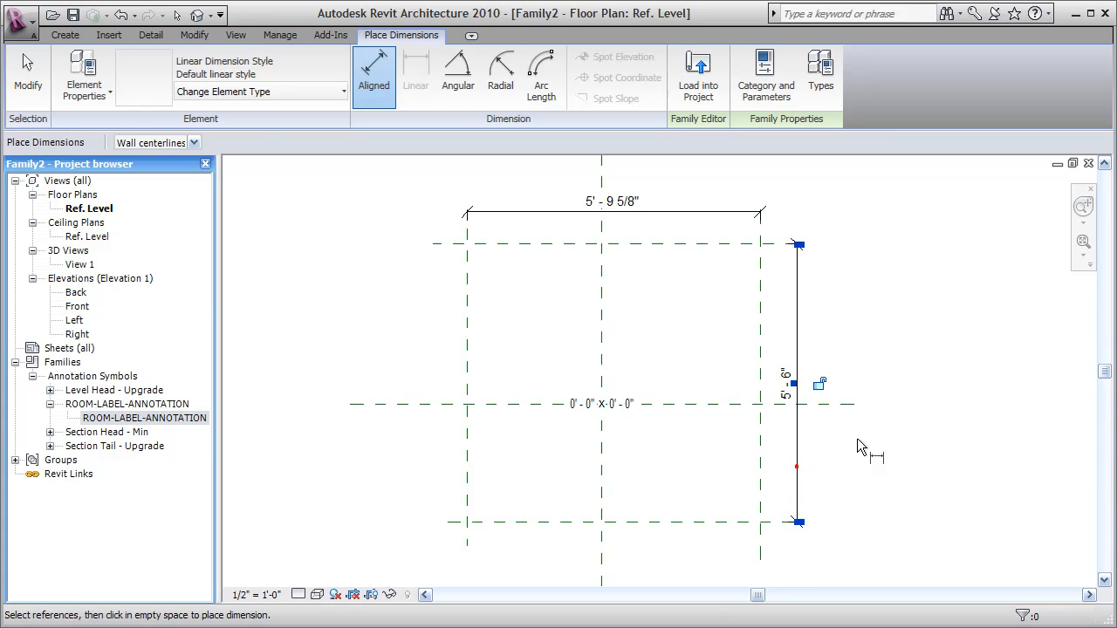
key(Escape)
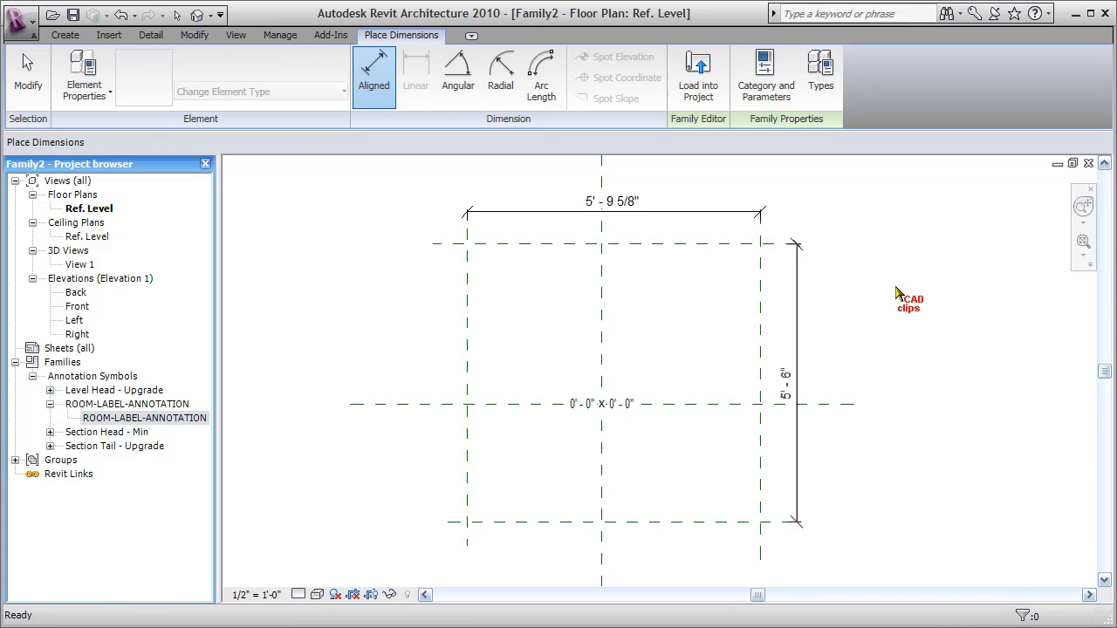
key(Escape)
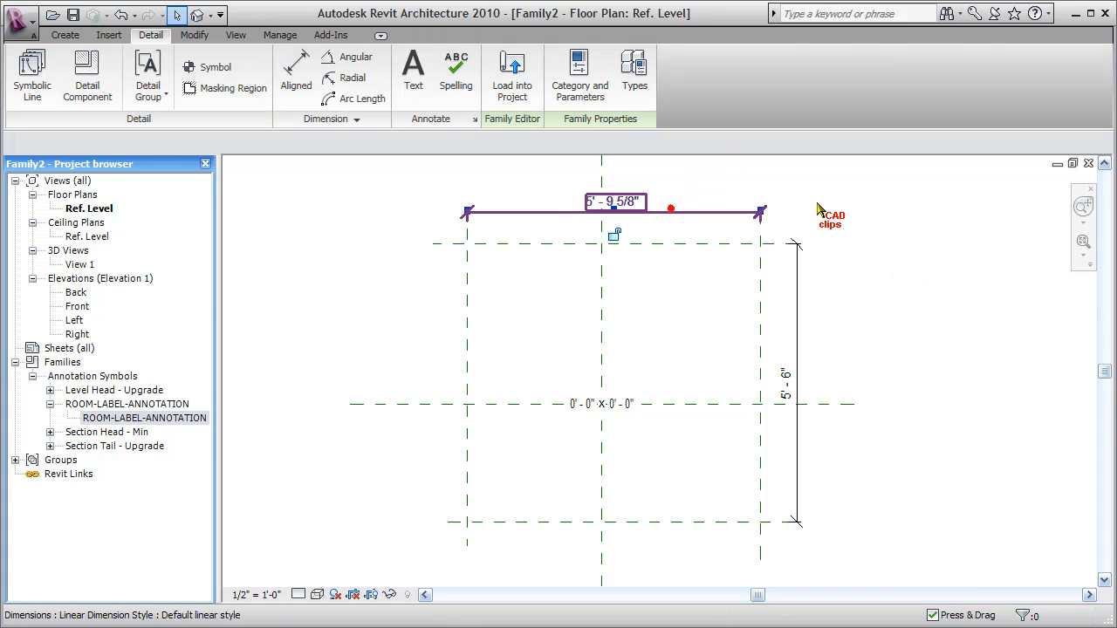
Label the horizontal dimension with a new instance family parameter named Room Width, grouped under Dimensions.
click(689, 211)
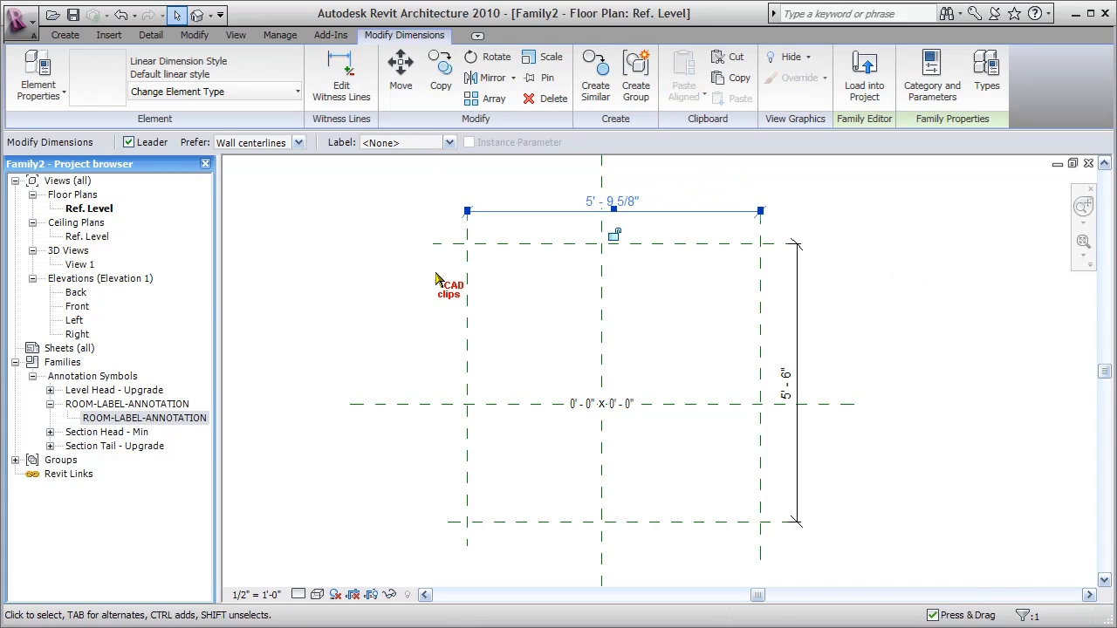
click(449, 143)
click(424, 170)
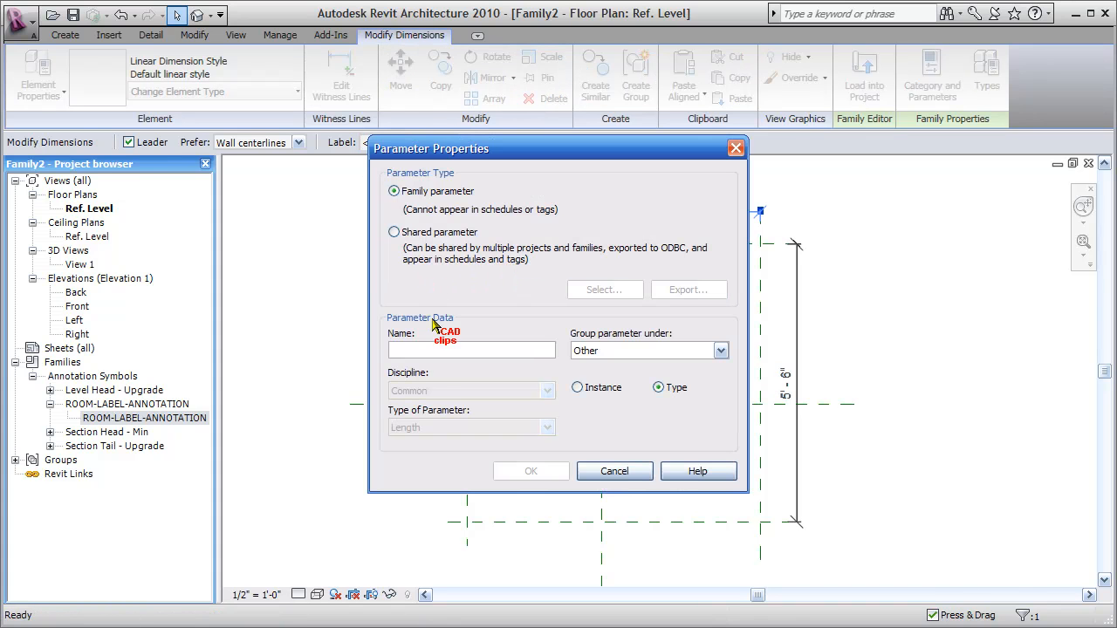
text(Room Width)
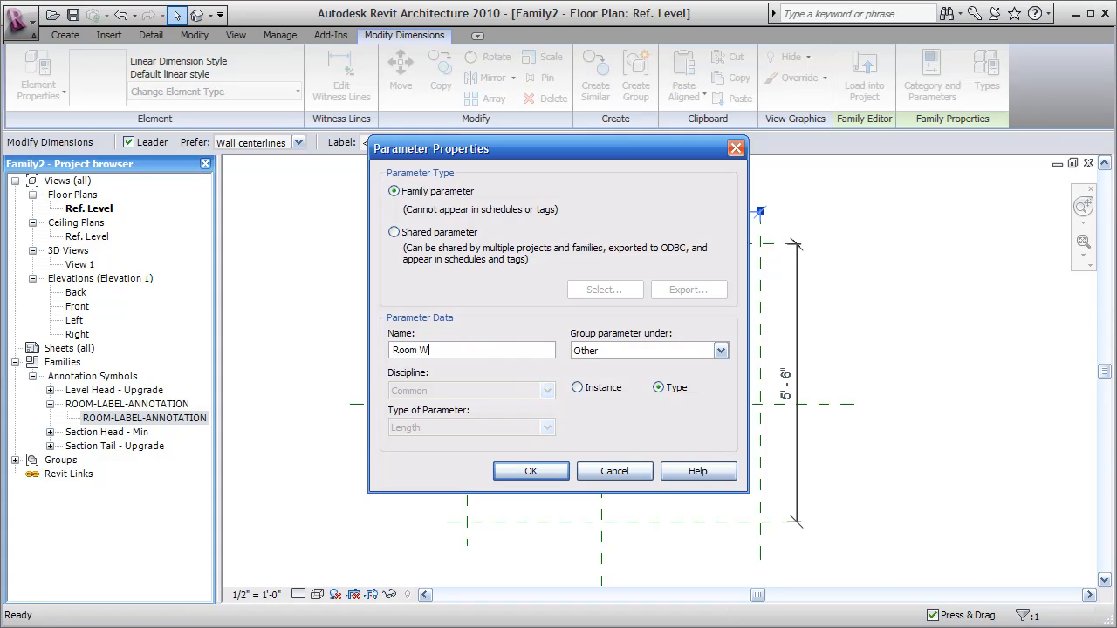
click(628, 351)
click(613, 41)
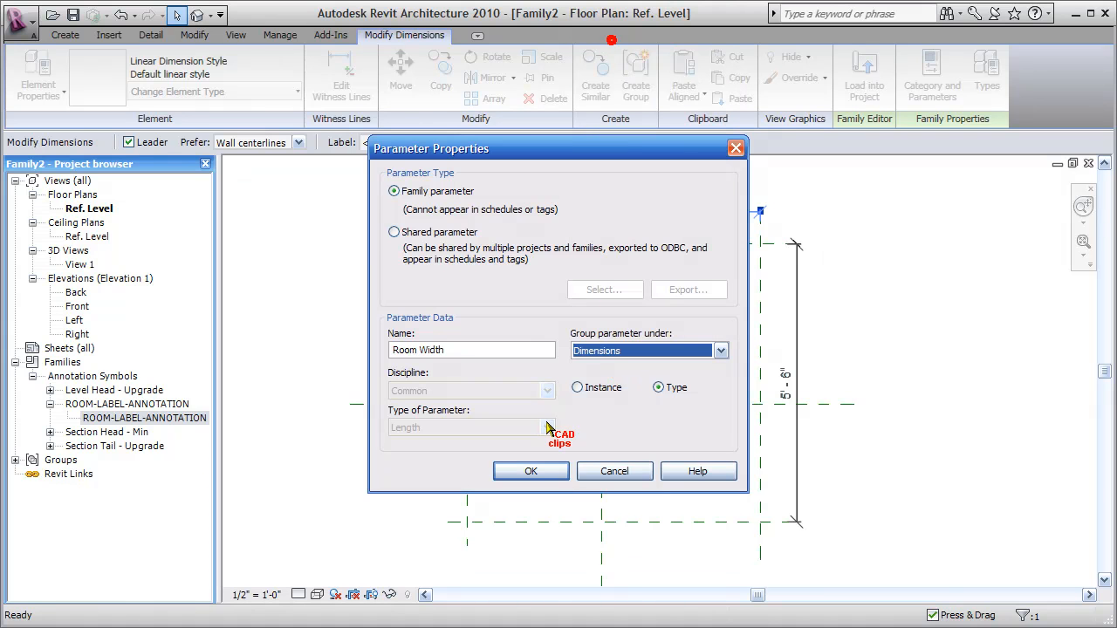
click(577, 387)
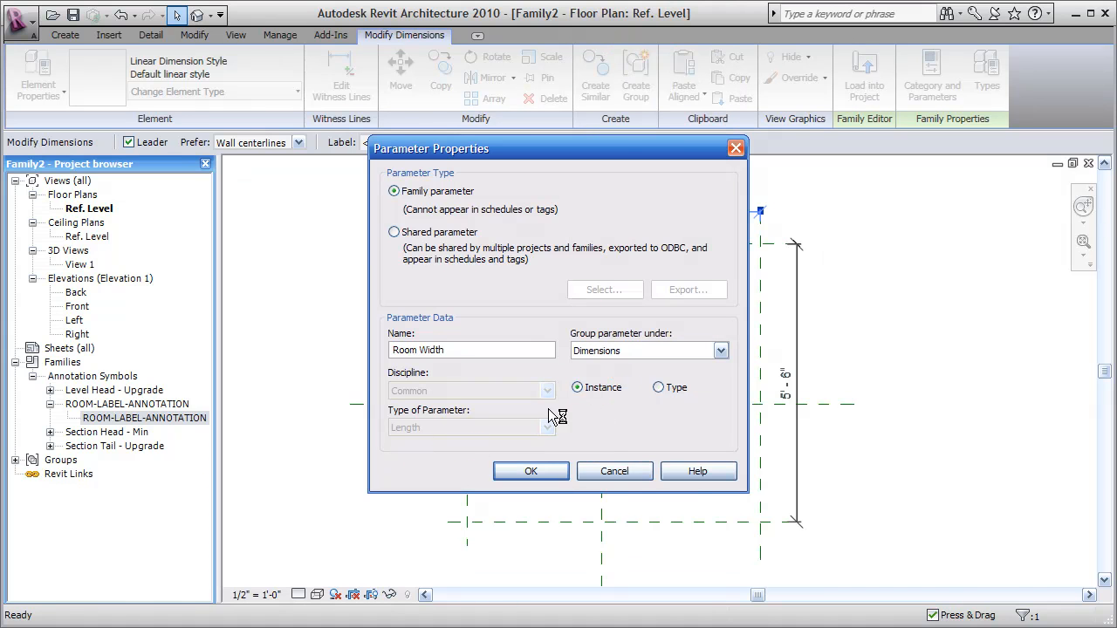
click(531, 472)
Label the vertical dimension with a new instance family parameter named Room Height, grouped under Dimensions.
click(796, 294)
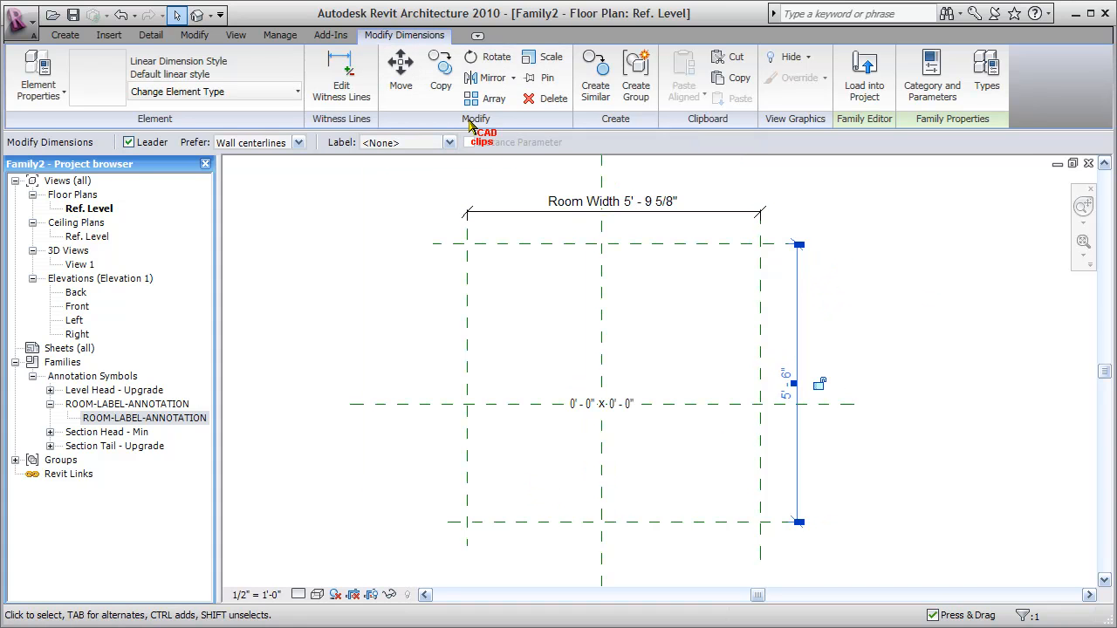
click(441, 141)
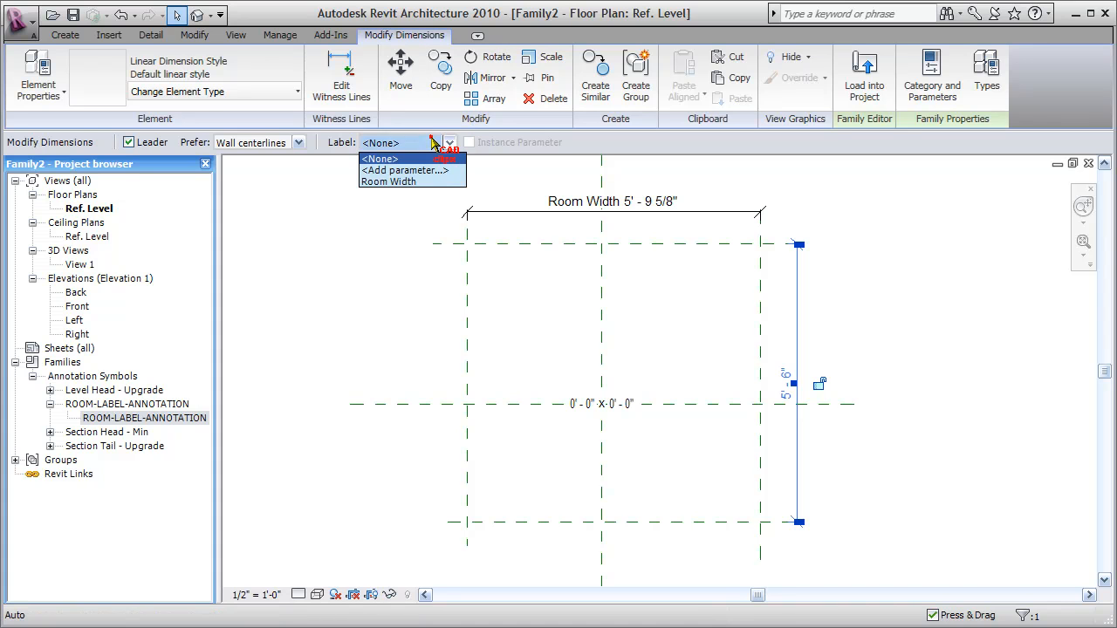
click(405, 170)
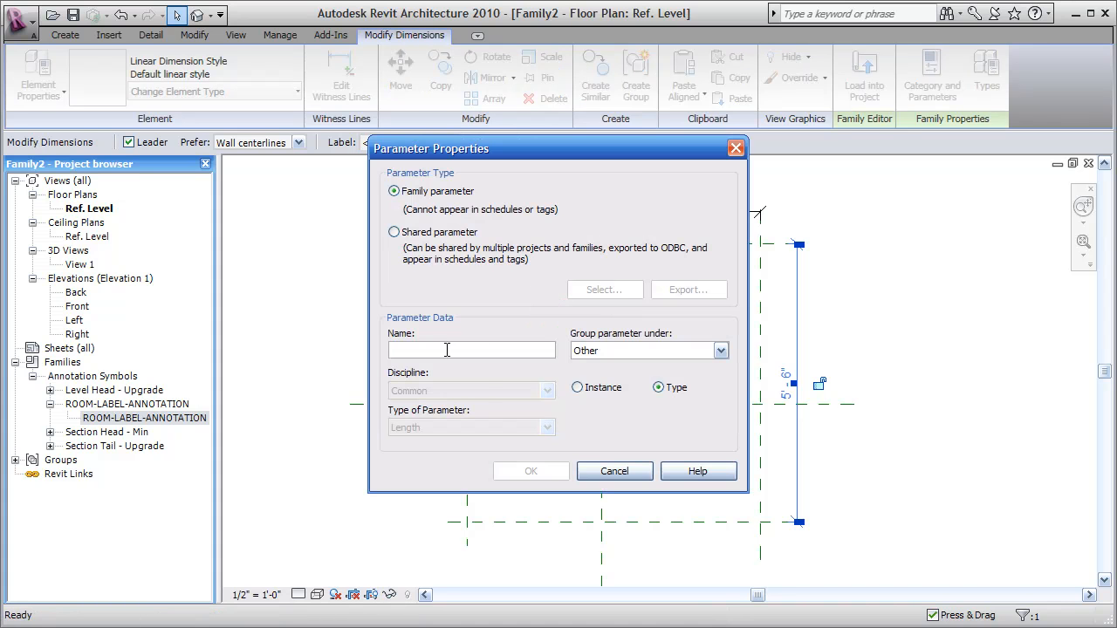
text(Room Heigh)
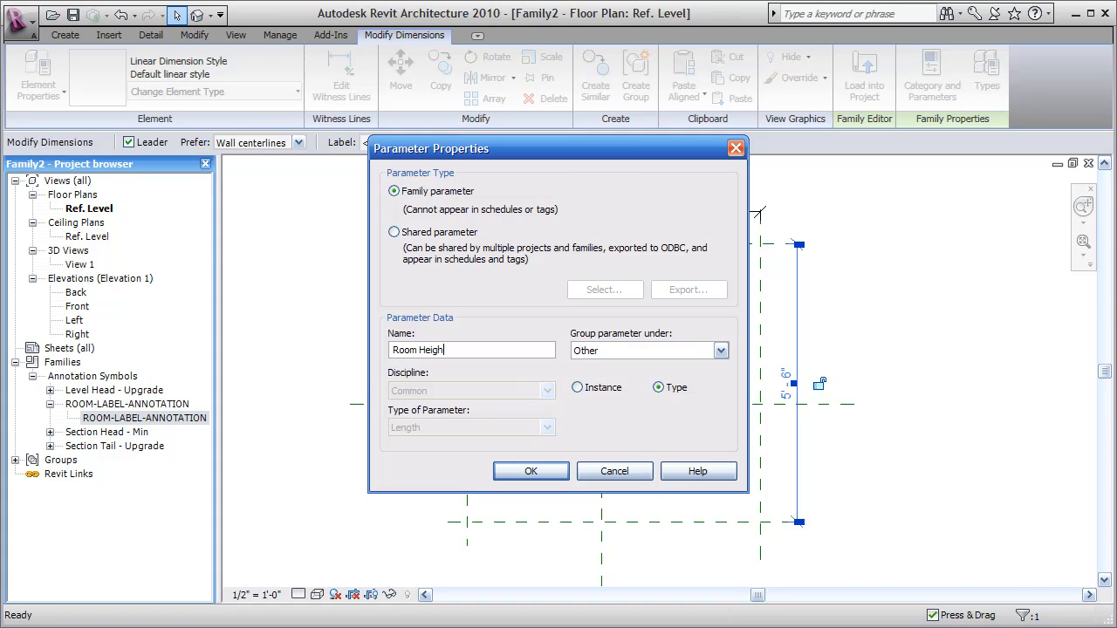
click(698, 350)
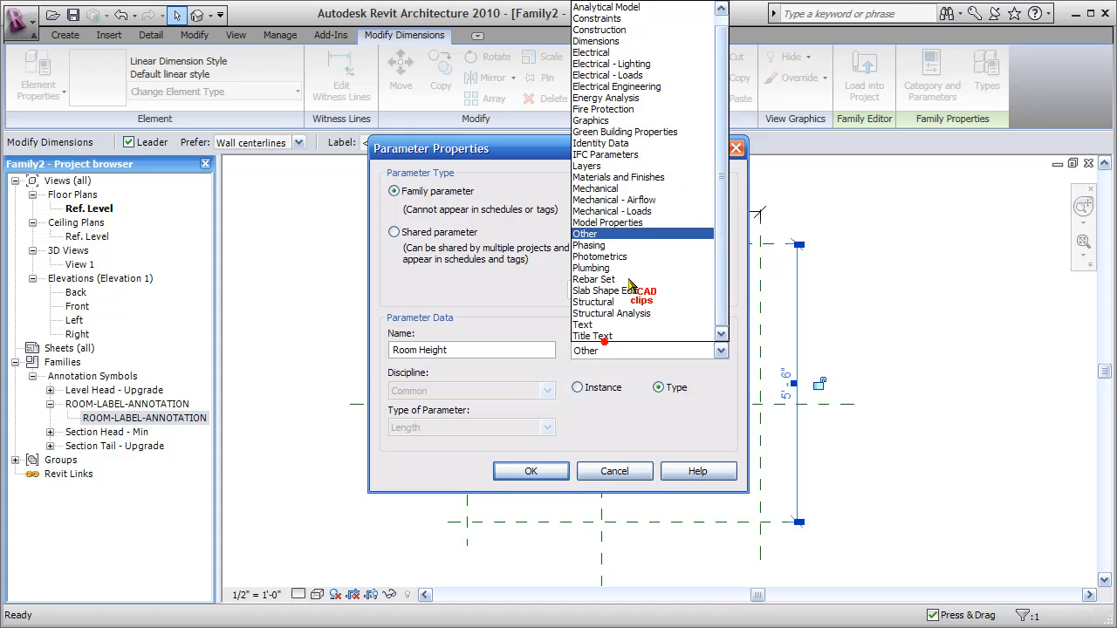
click(596, 45)
click(576, 388)
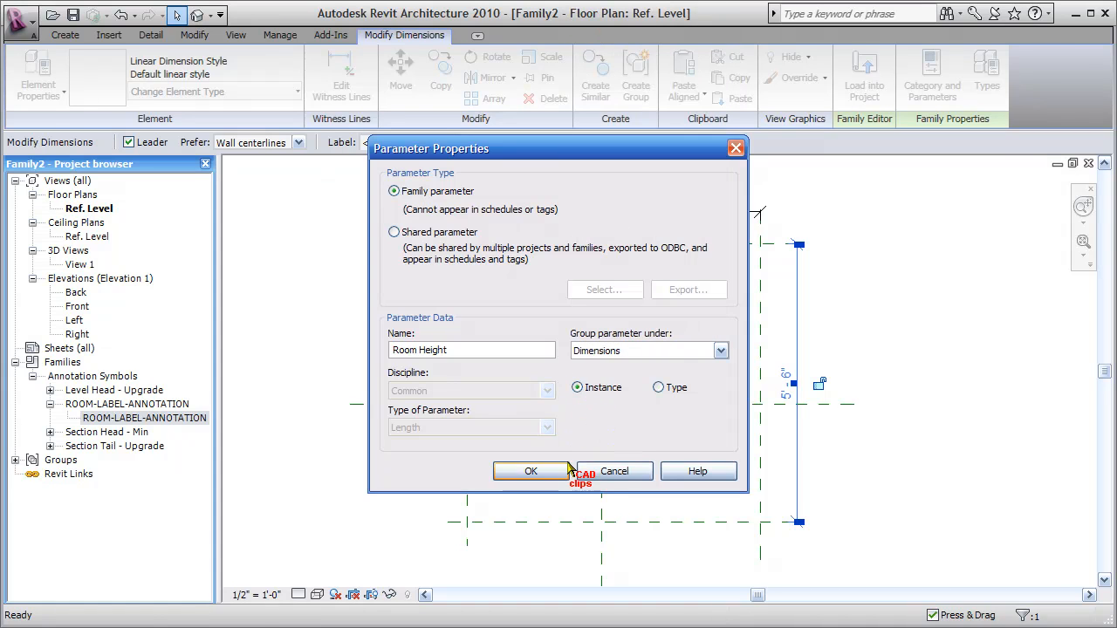
click(530, 471)
click(847, 349)
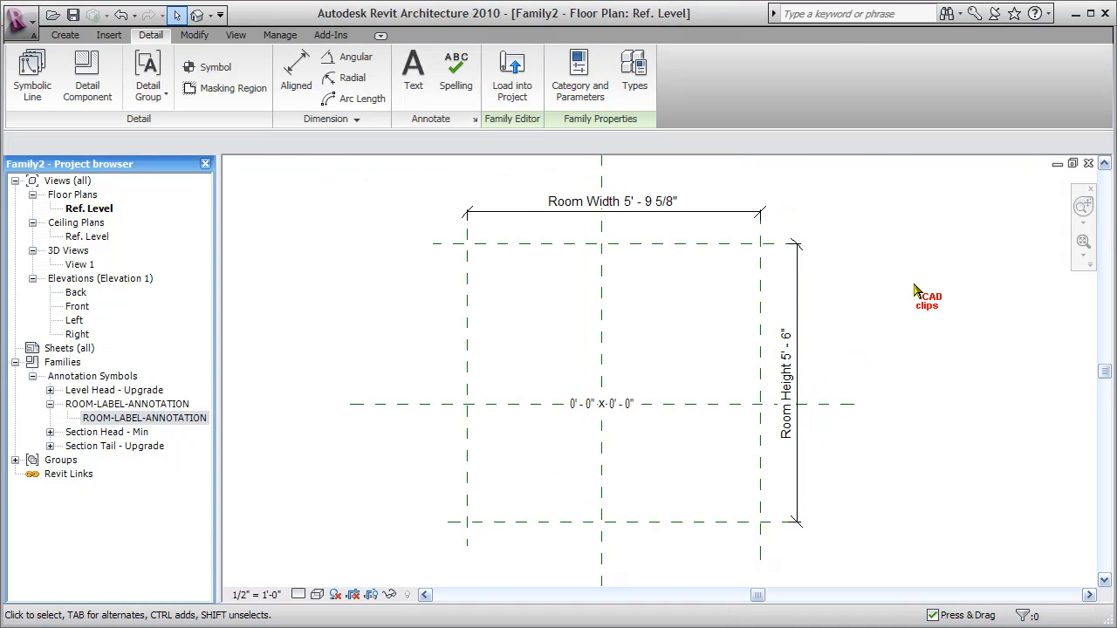
Associate the room label annotation's Room Width property with the family parameter Room Width.
middle_drag(931, 300, 933, 297)
click(635, 398)
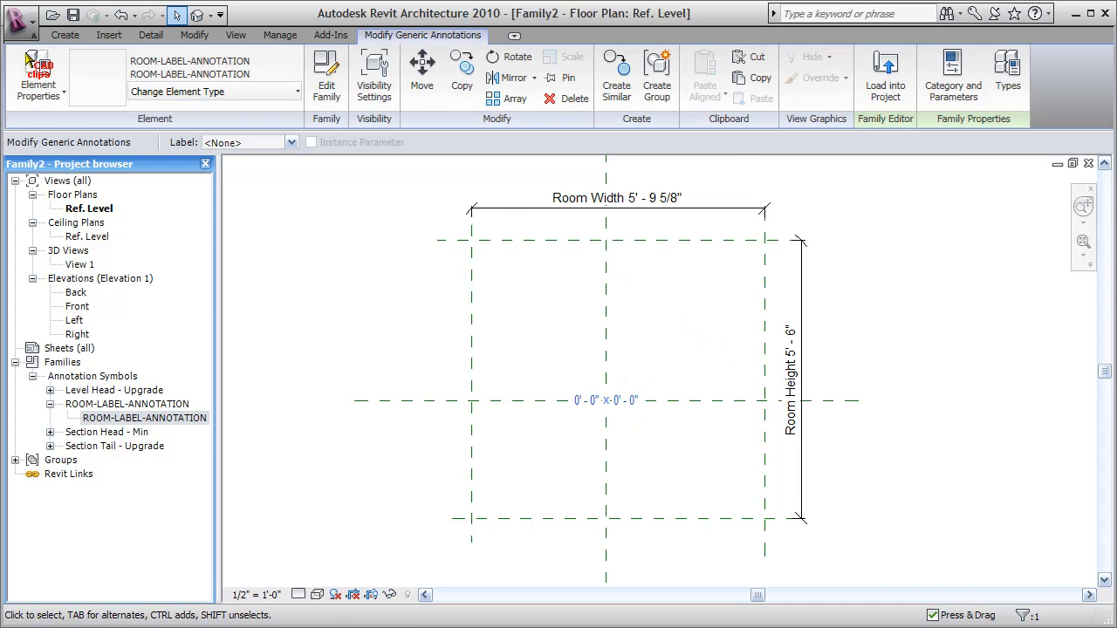
click(29, 64)
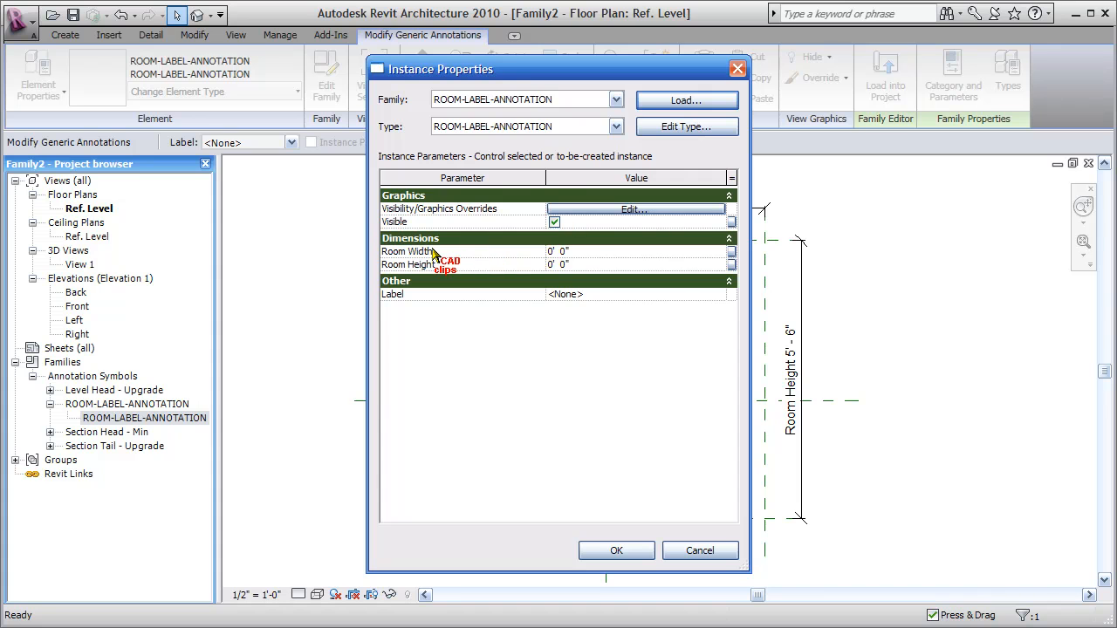
drag(528, 70, 375, 75)
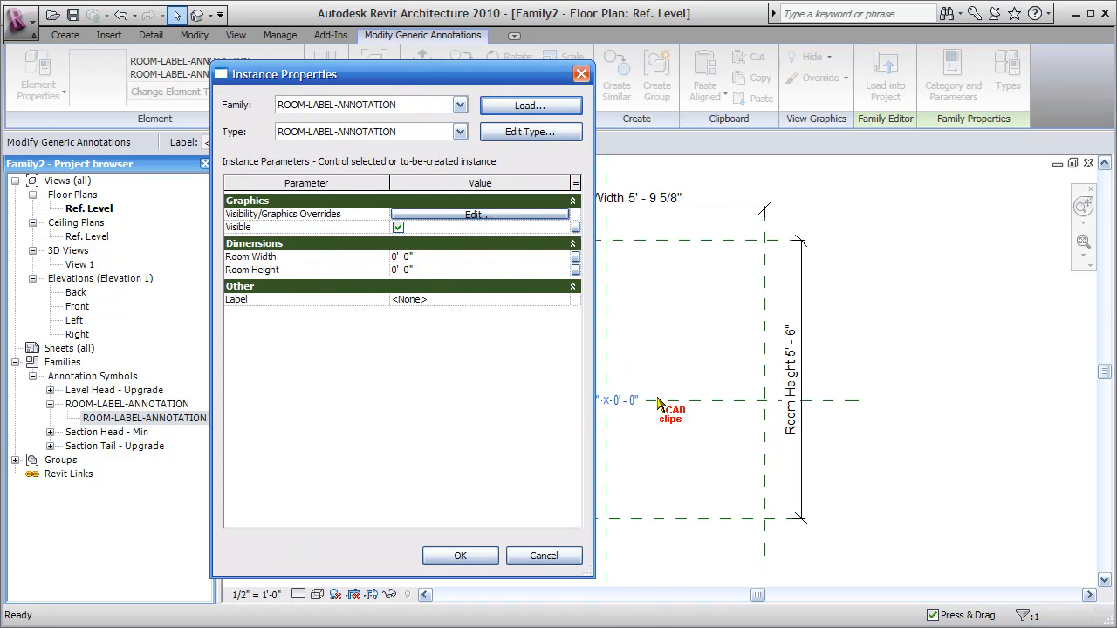
click(575, 256)
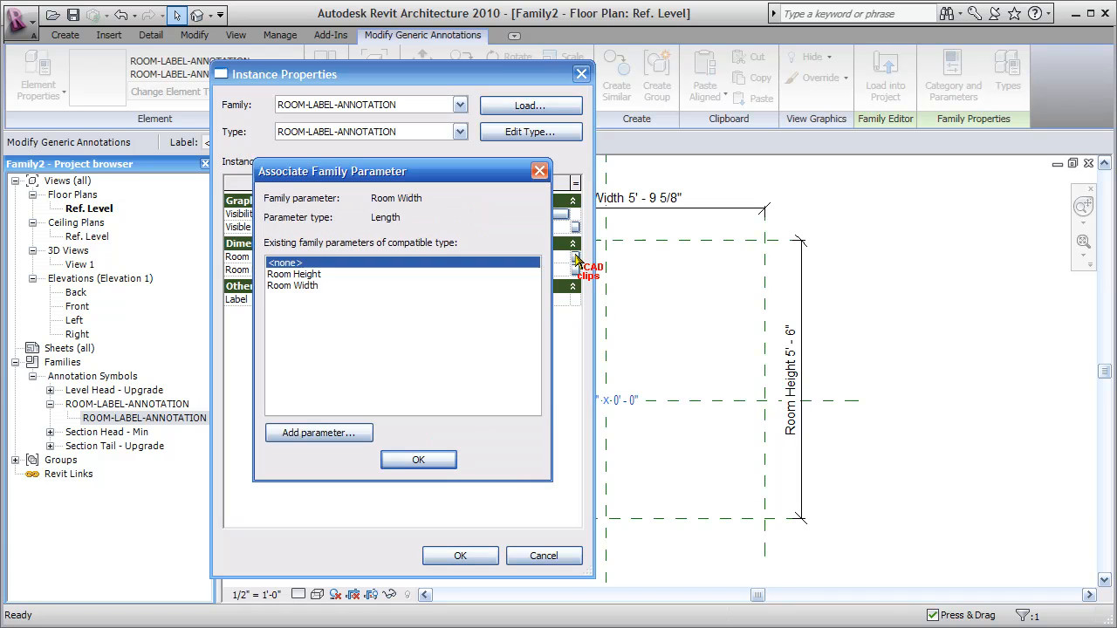
click(299, 287)
click(425, 459)
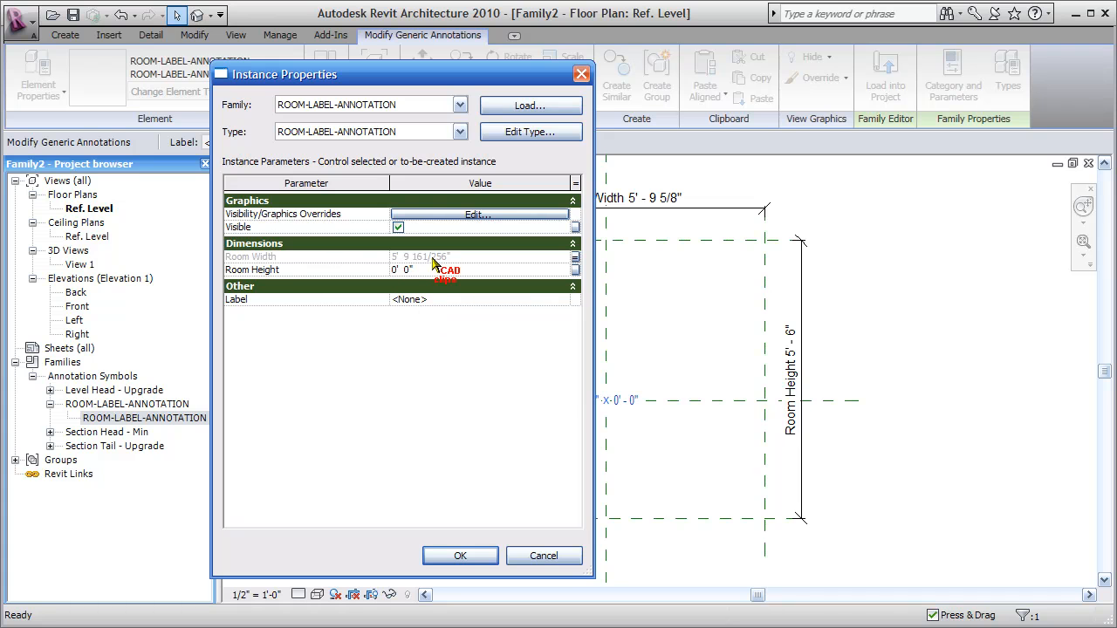
Associate the room label annotation's Room Height property with the family parameter Room Height and apply the instance properties.
click(575, 270)
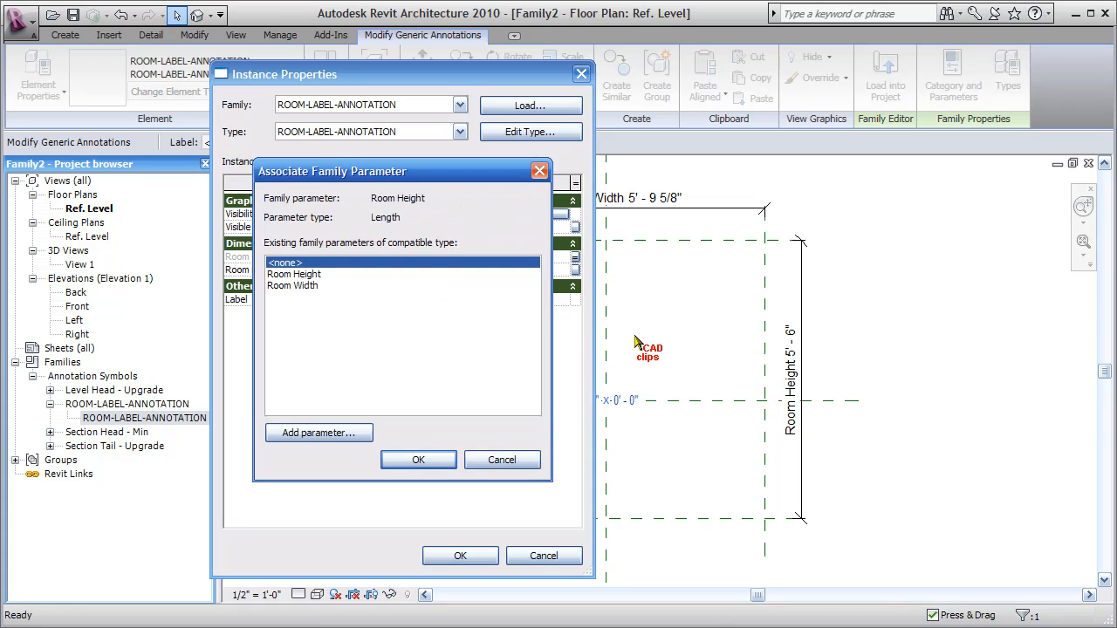
click(303, 275)
click(424, 460)
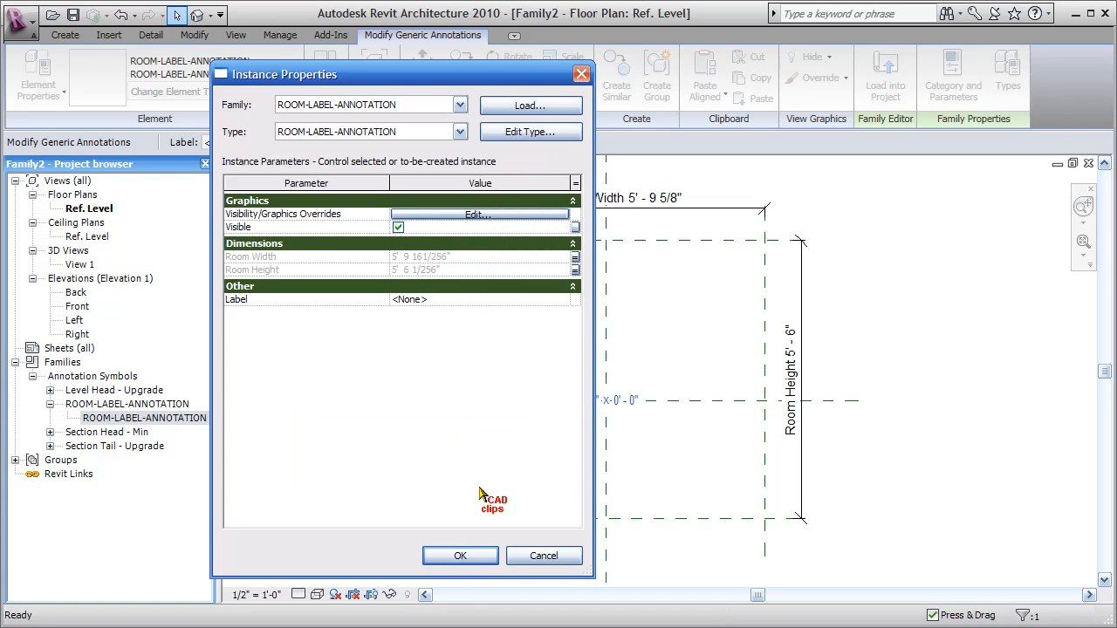
click(460, 555)
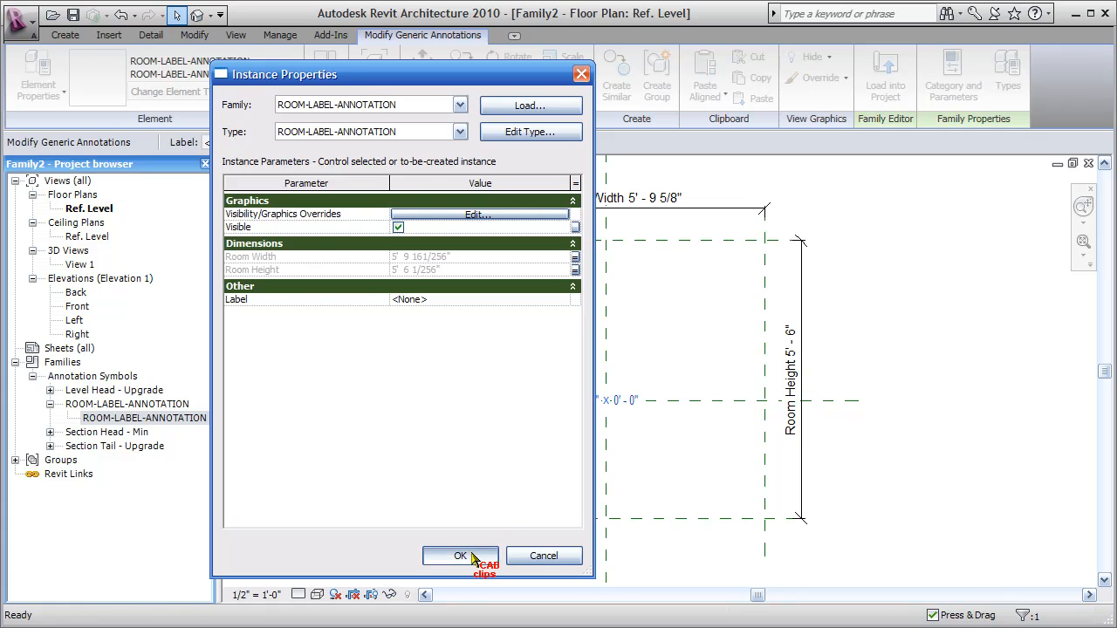
click(907, 423)
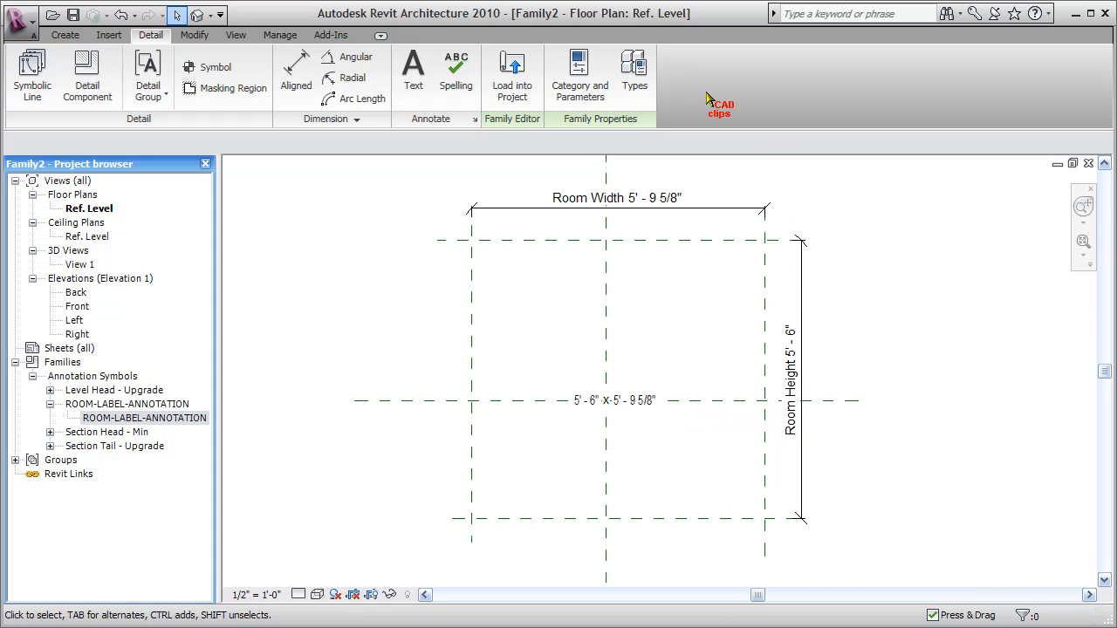
Set both Room Width and Room Height to 6' 0" in the family types and apply the change.
click(635, 74)
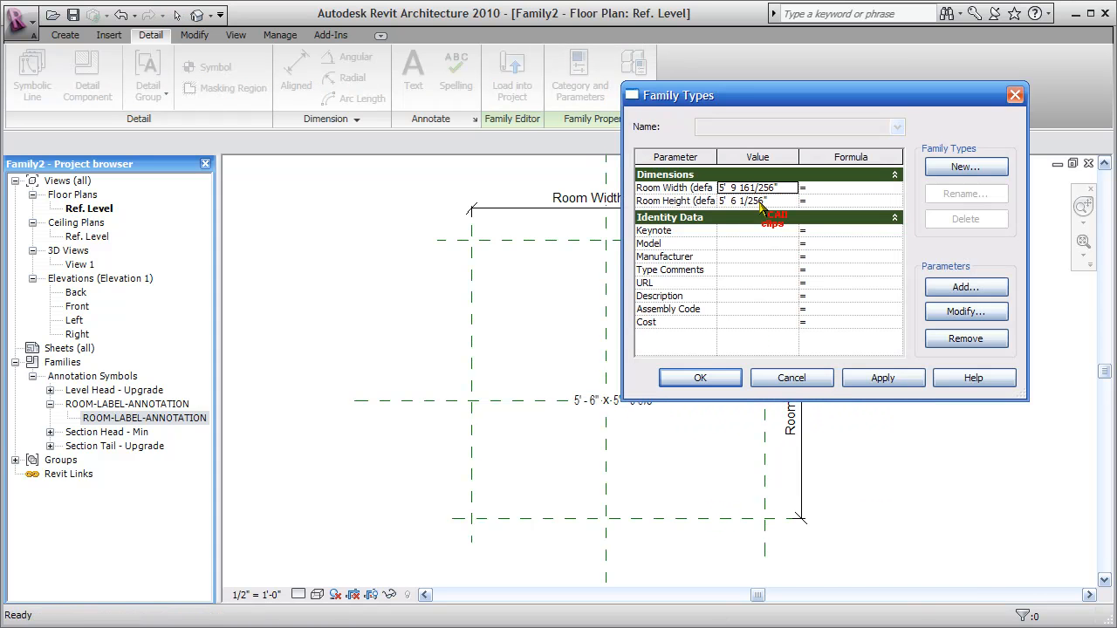
click(790, 187)
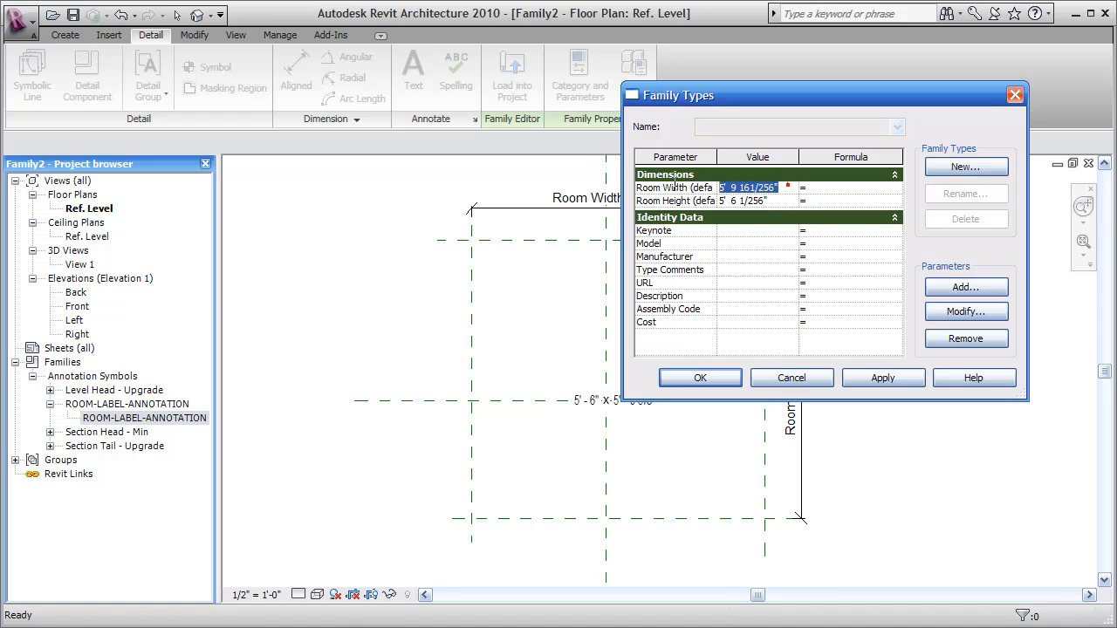
text(6'  0)
click(782, 203)
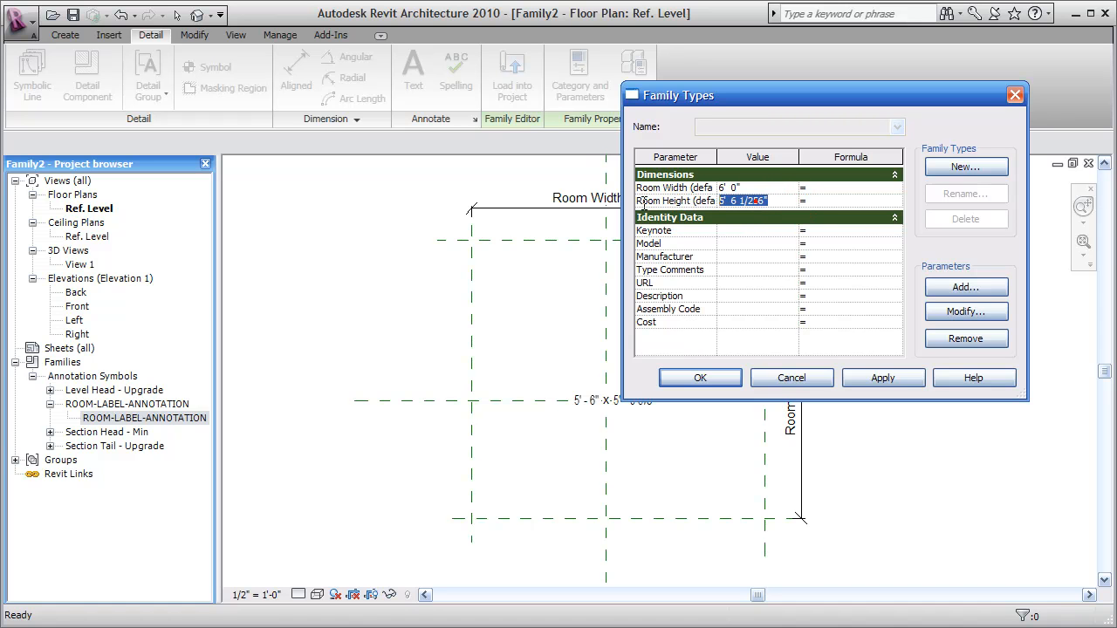
text(6'  0)
click(882, 378)
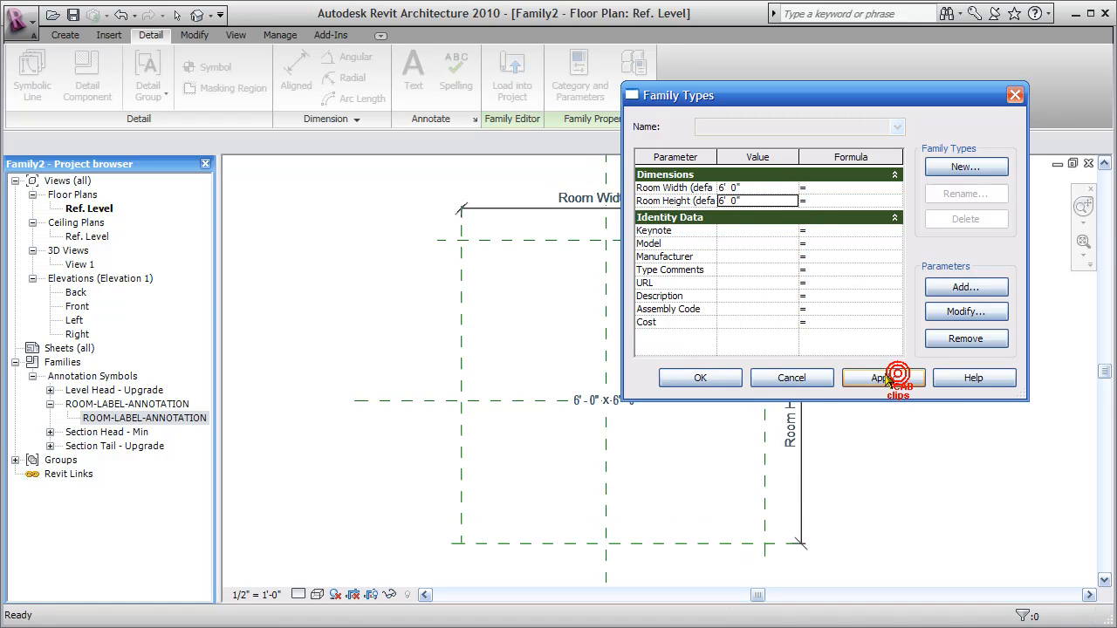
click(725, 377)
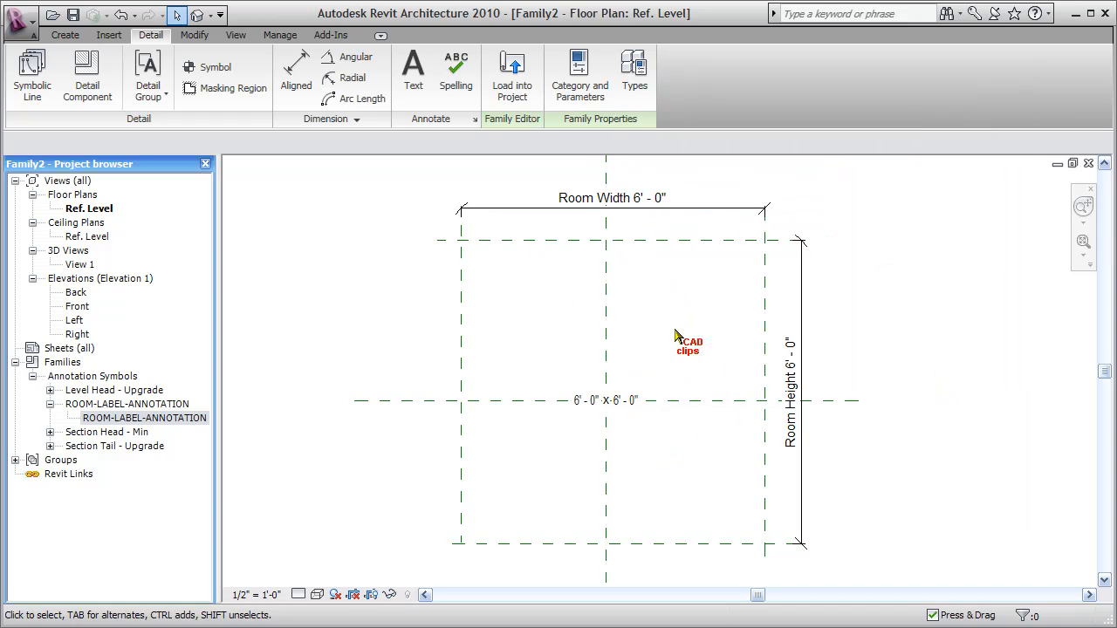
Nudge the right reference plane inward to about 3'-0 1/8" from the vertical centre plane.
click(763, 284)
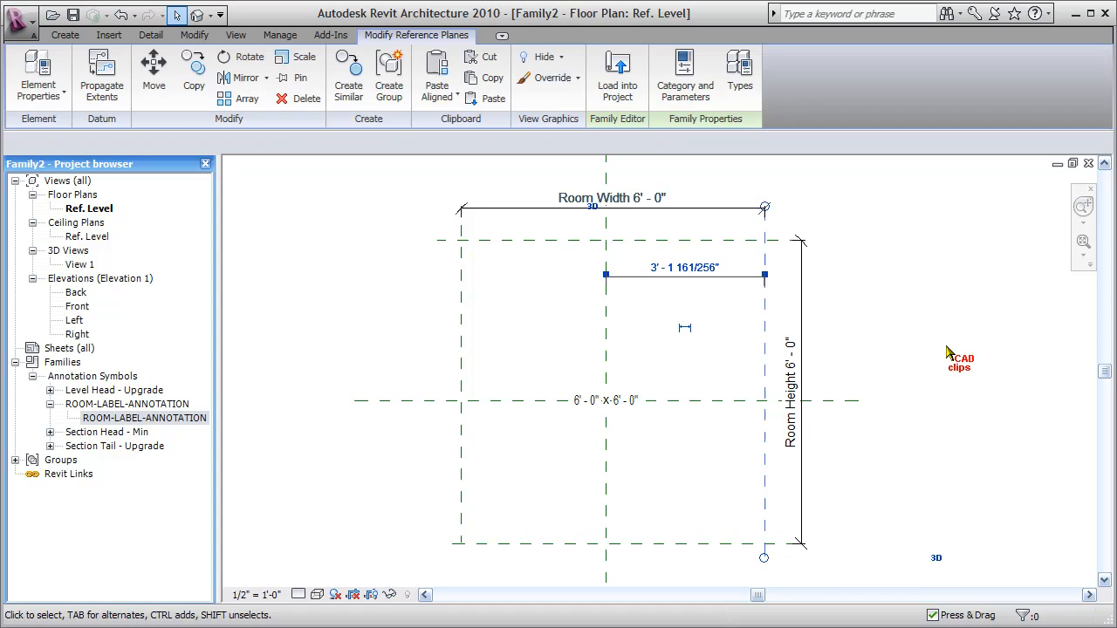
key(Left)
key(Left)
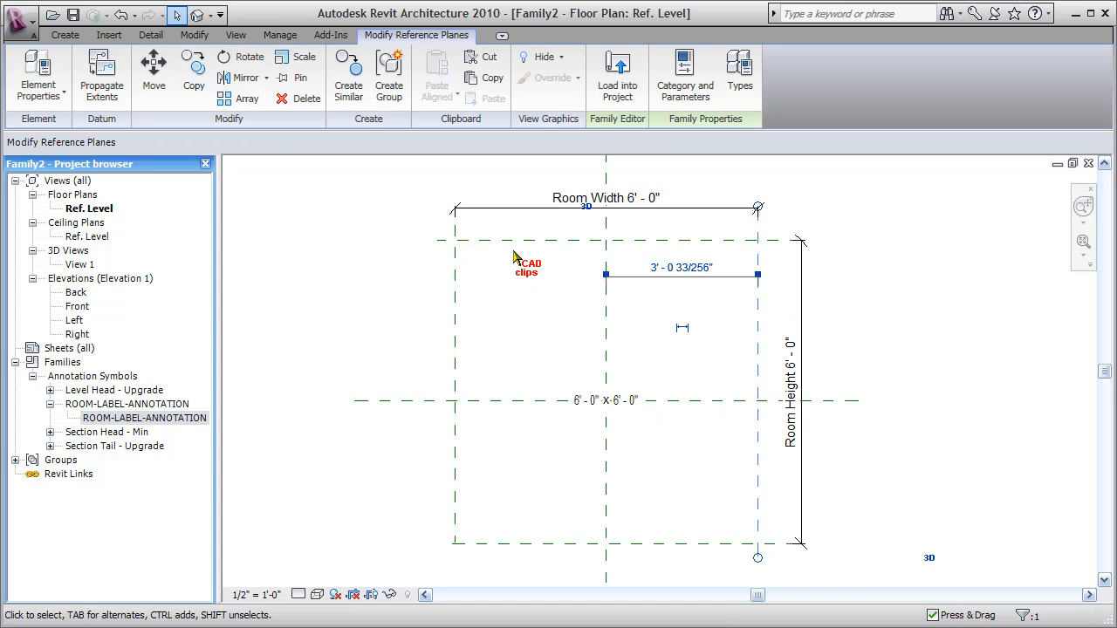
Try nudging the upper reference plane down one increment and move it back up.
click(513, 240)
key(Down)
key(Up)
click(638, 348)
Add an aligned dimension between the vertical centre plane and the right reference plane, placed above the room label.
middle_drag(918, 396, 922, 367)
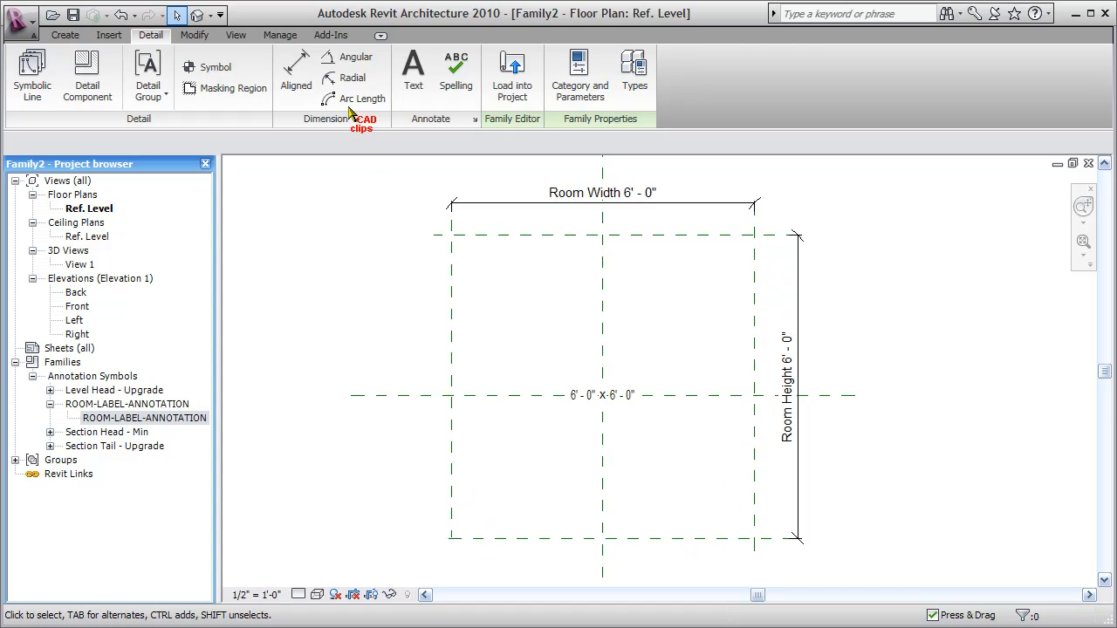
click(296, 75)
click(602, 298)
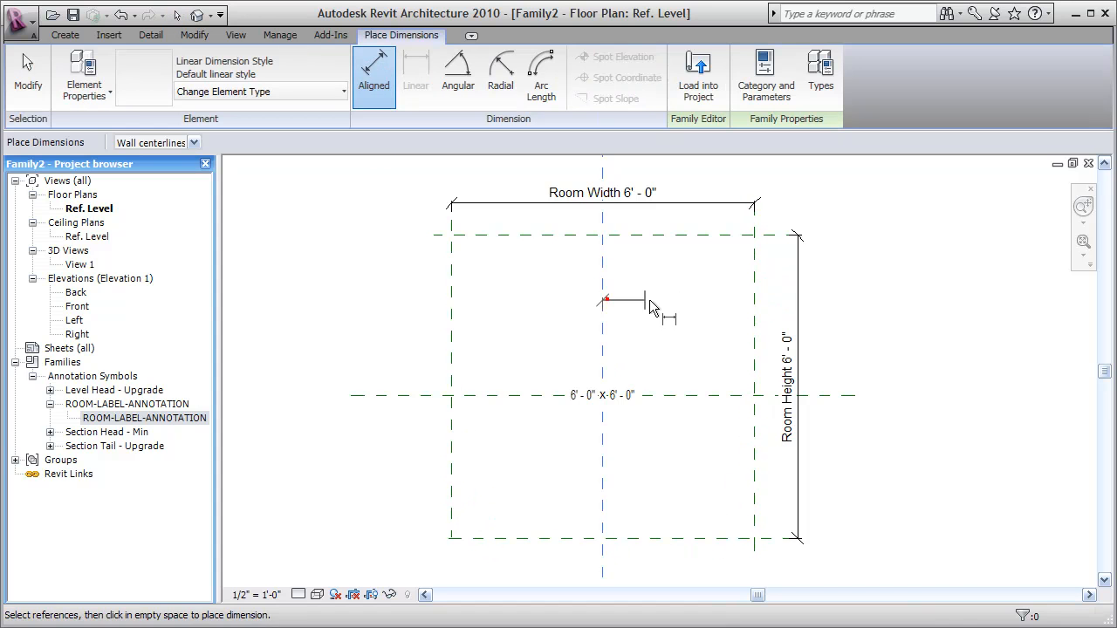
click(748, 305)
click(676, 330)
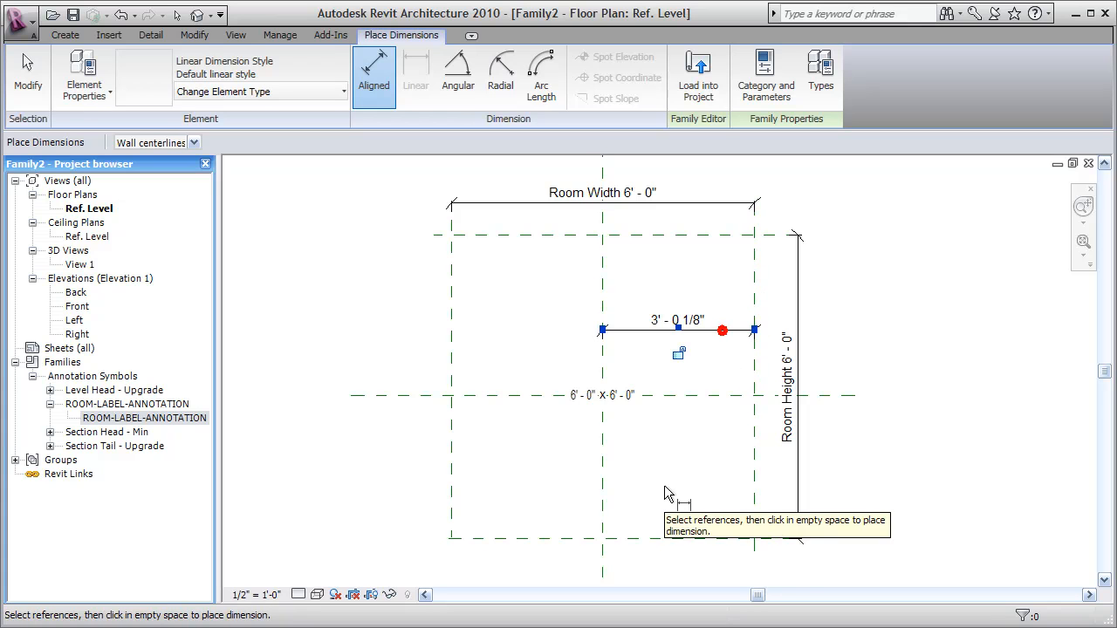
Add an aligned dimension between the lower reference plane and the horizontal centre plane, placed left of the room label.
click(526, 539)
click(512, 398)
click(495, 421)
key(Escape)
key(Escape)
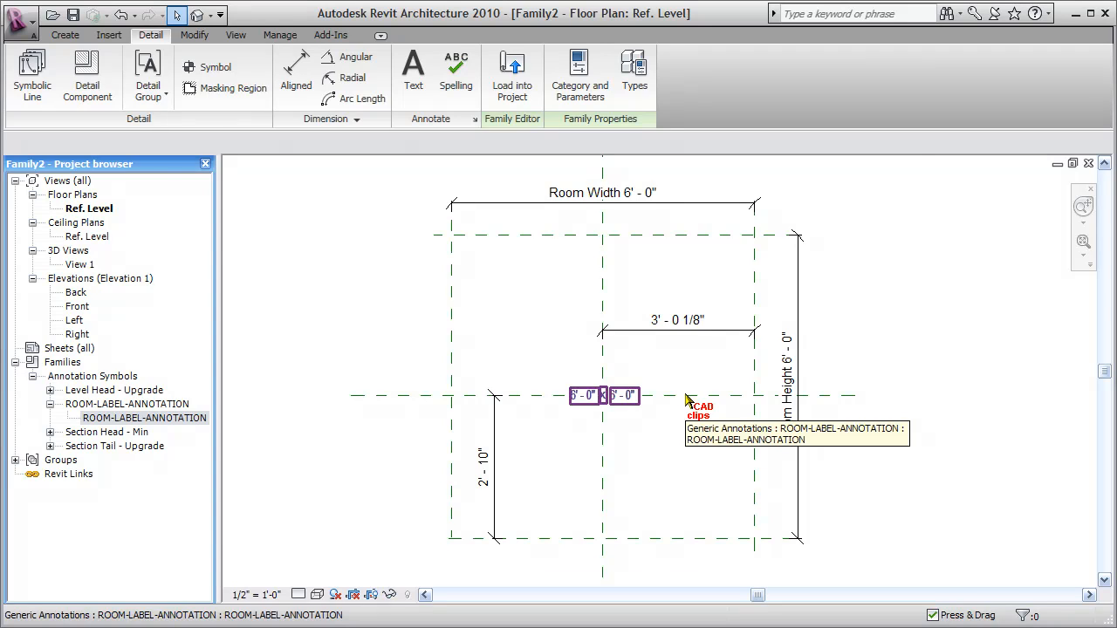
Label the dimension above the room label with a new instance family parameter LABEL POSITION W, grouped under Dimensions.
click(668, 324)
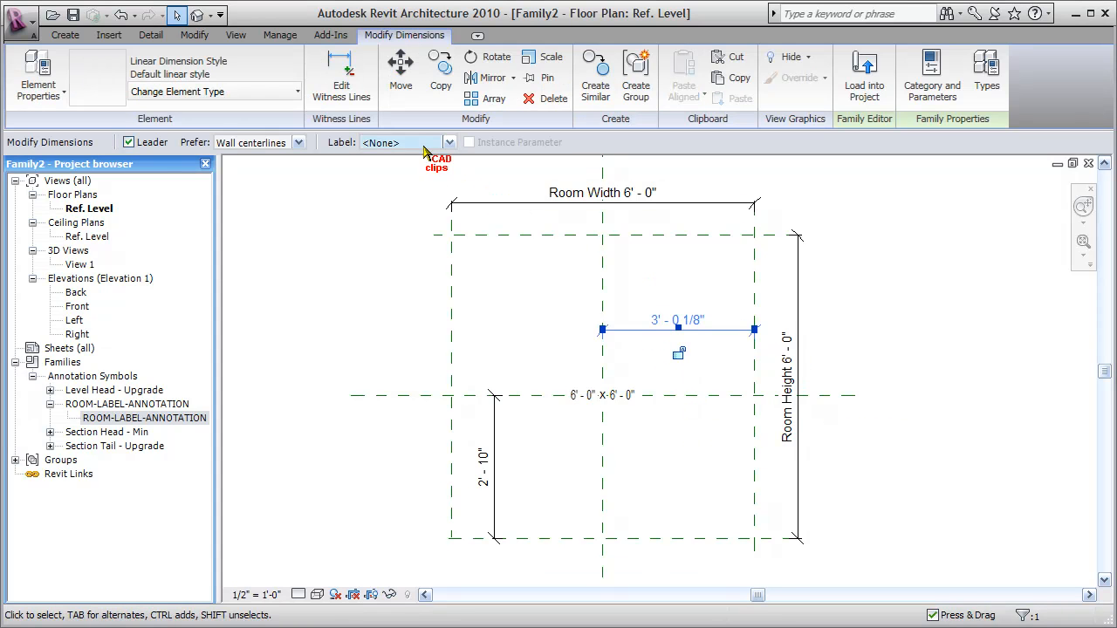
click(410, 143)
click(417, 176)
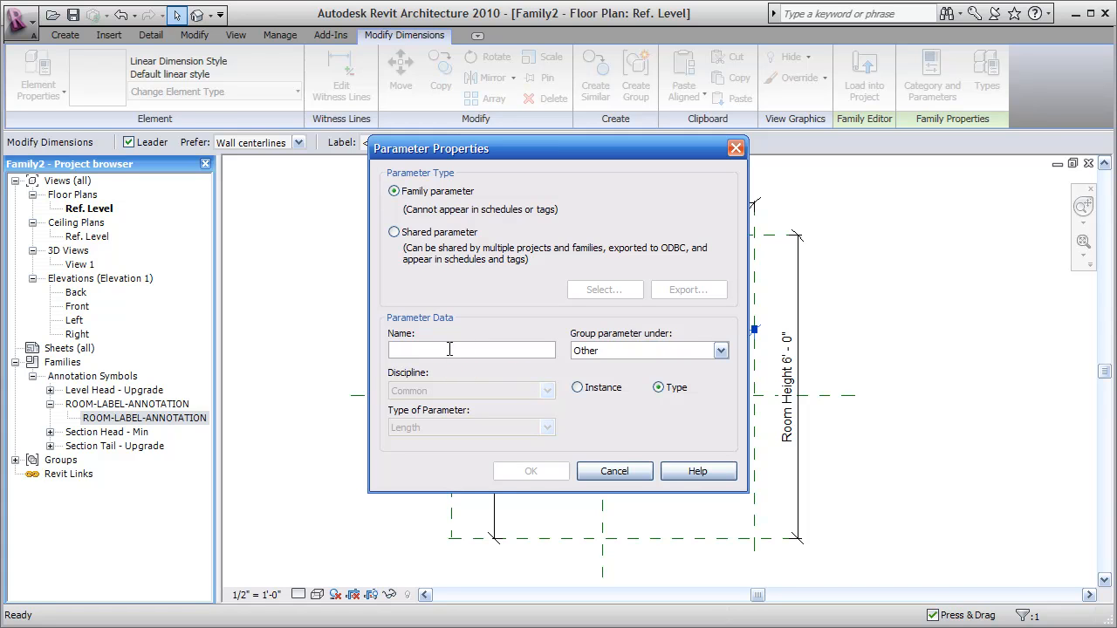
text(LABEL POSITION H)
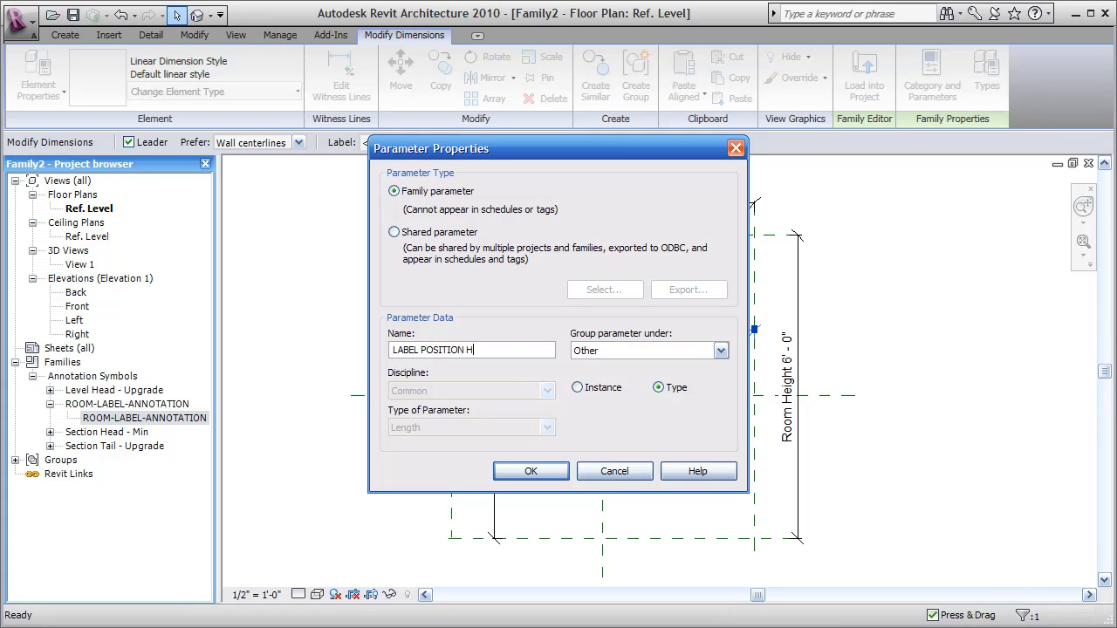
drag(502, 349, 384, 349)
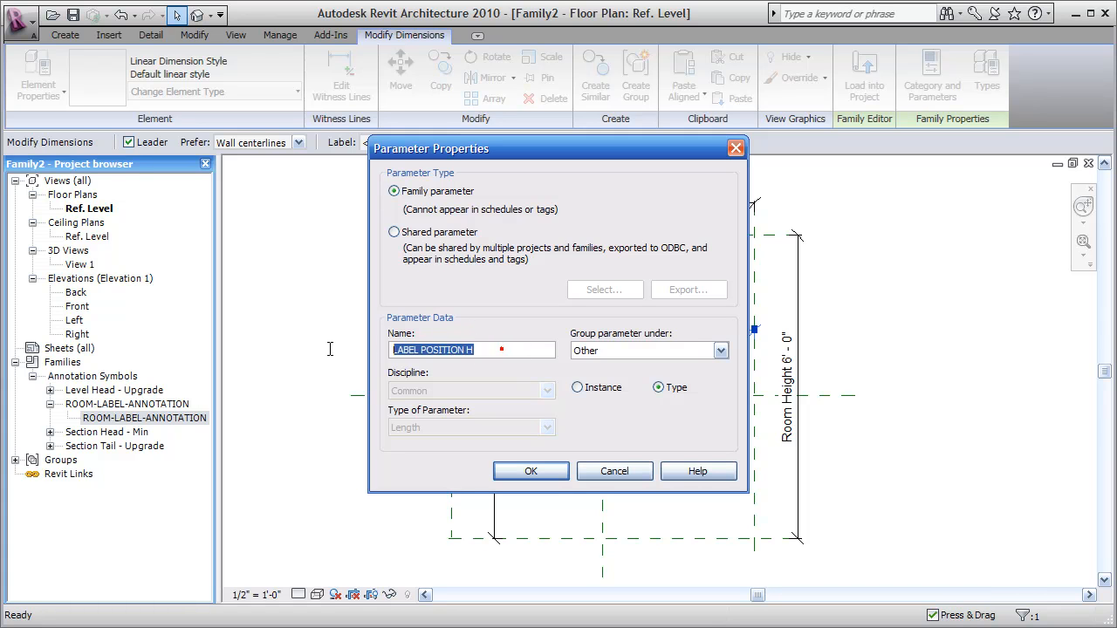
click(498, 349)
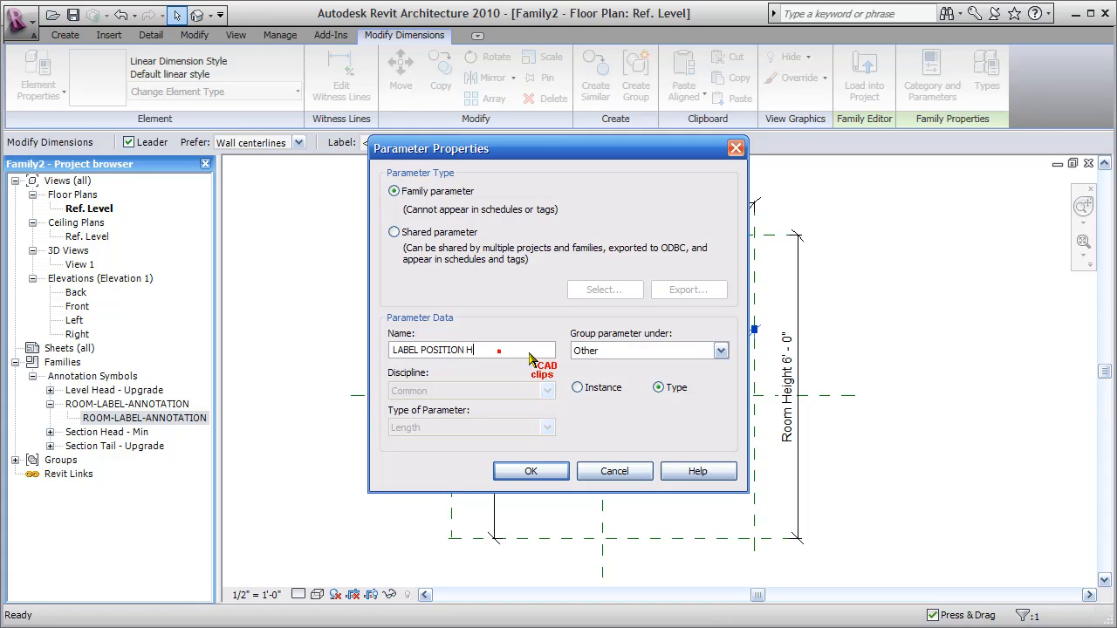
drag(503, 350, 261, 370)
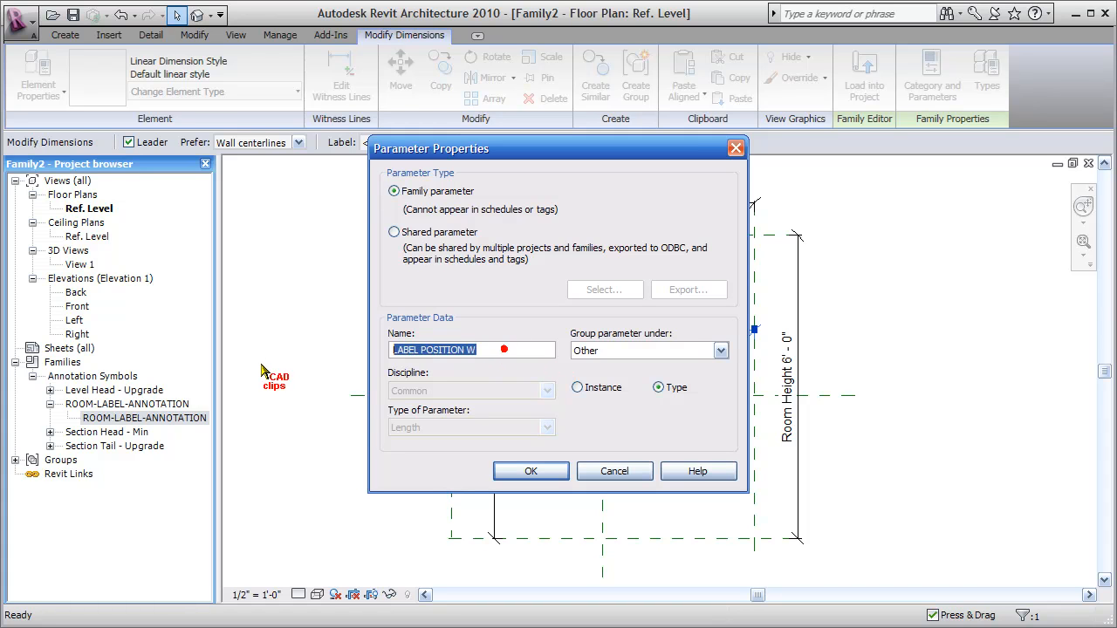
click(601, 351)
click(616, 41)
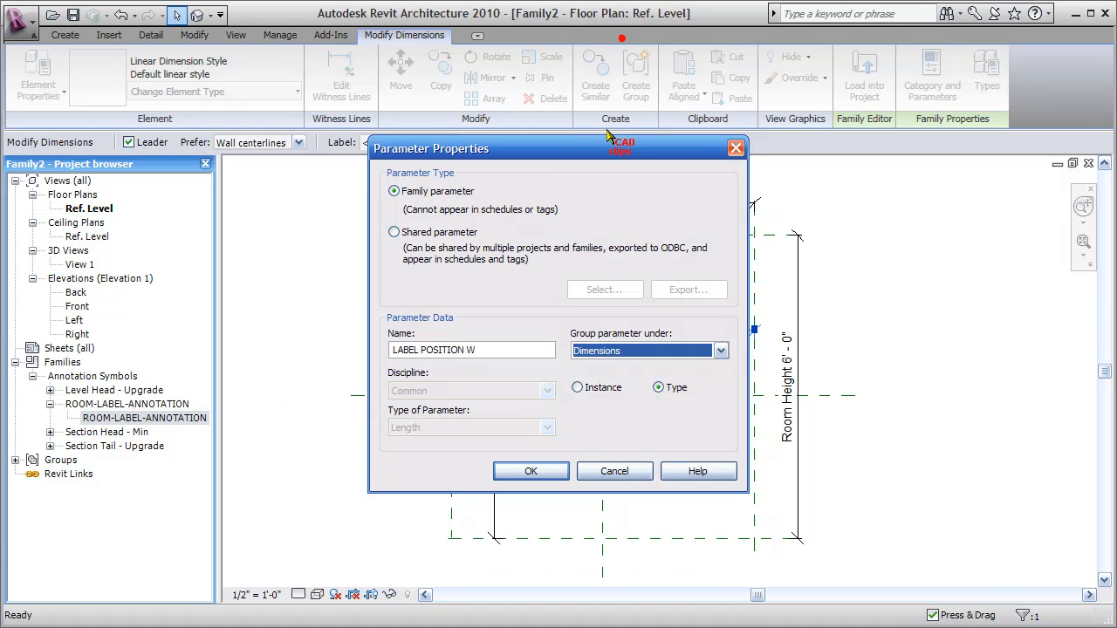
click(583, 387)
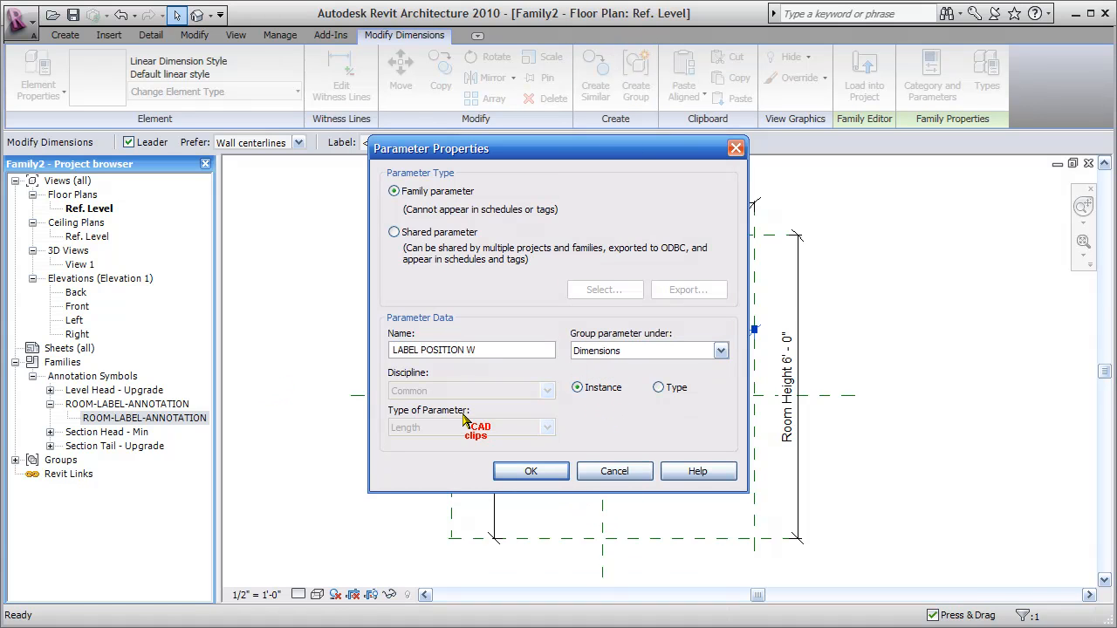
click(529, 471)
Label the dimension between the lower and horizontal centre planes with a new instance parameter LABEL POSITION H, grouped under Dimensions.
click(494, 472)
click(447, 142)
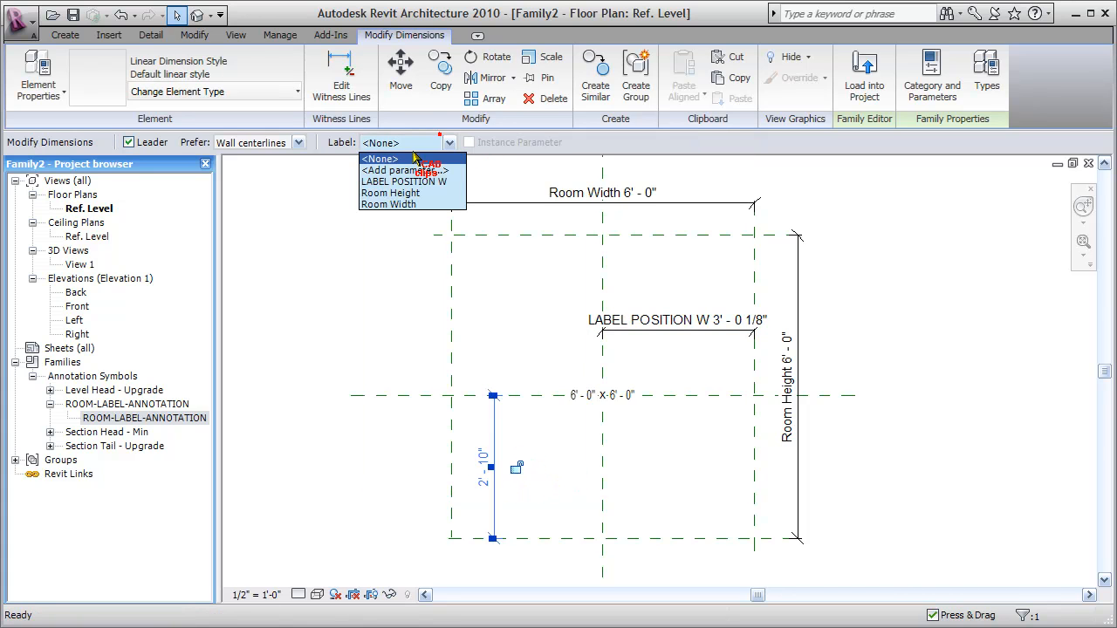
click(393, 170)
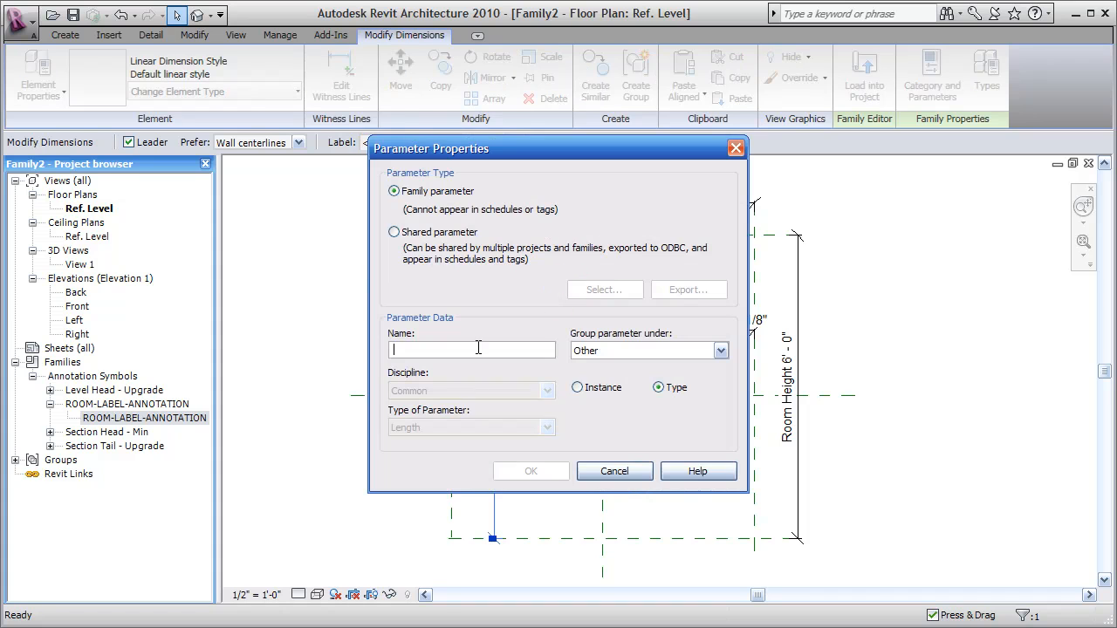
text(LABEL POSITION W)
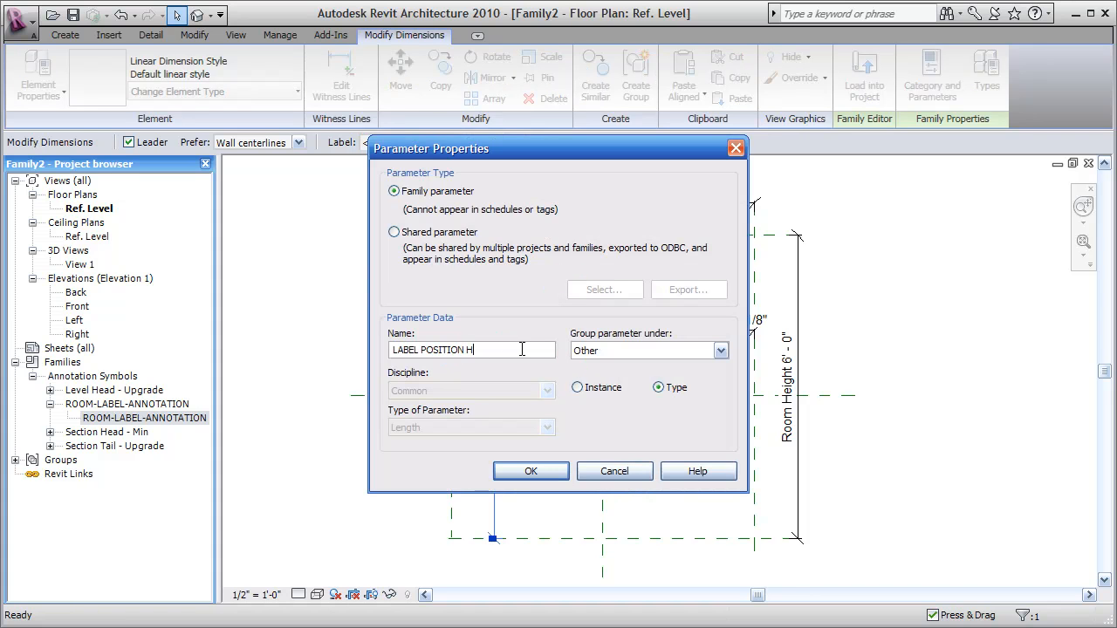
click(721, 350)
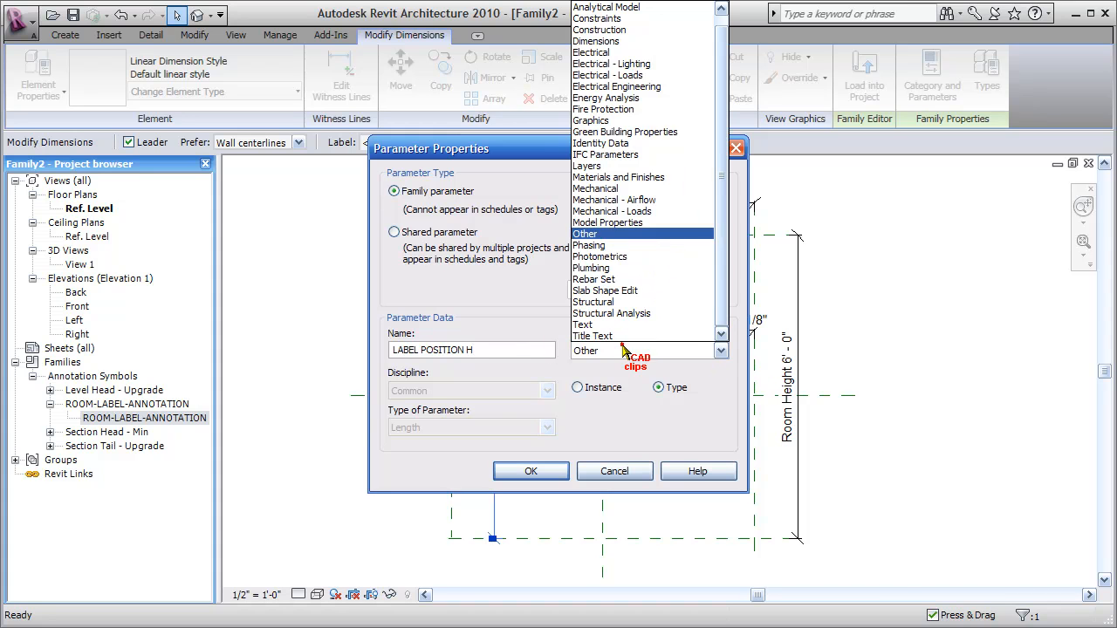
click(596, 41)
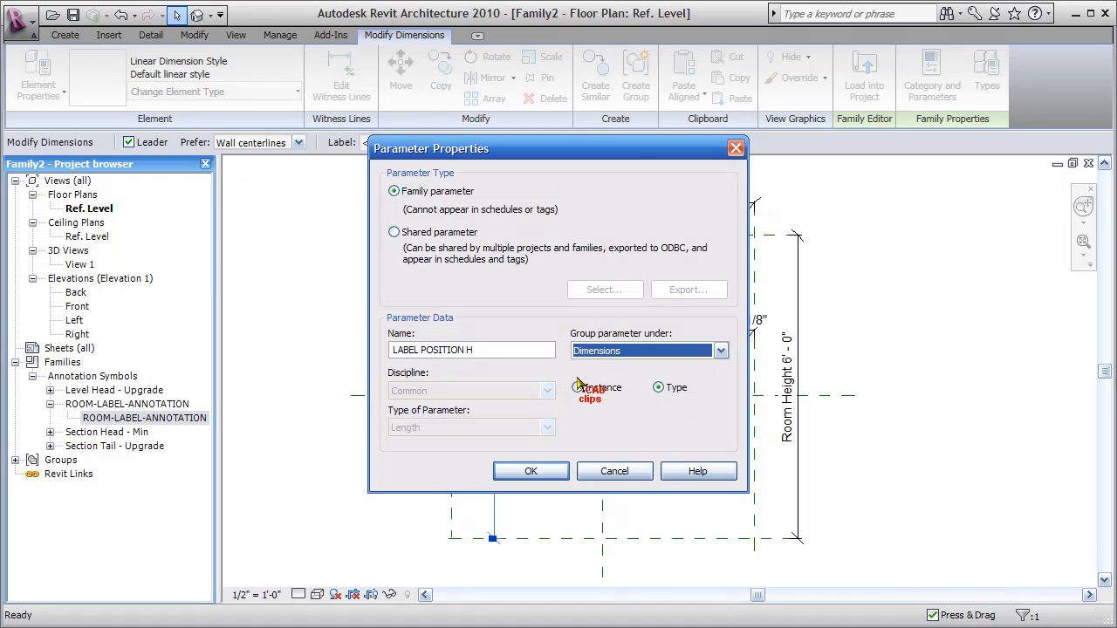
click(577, 388)
click(532, 472)
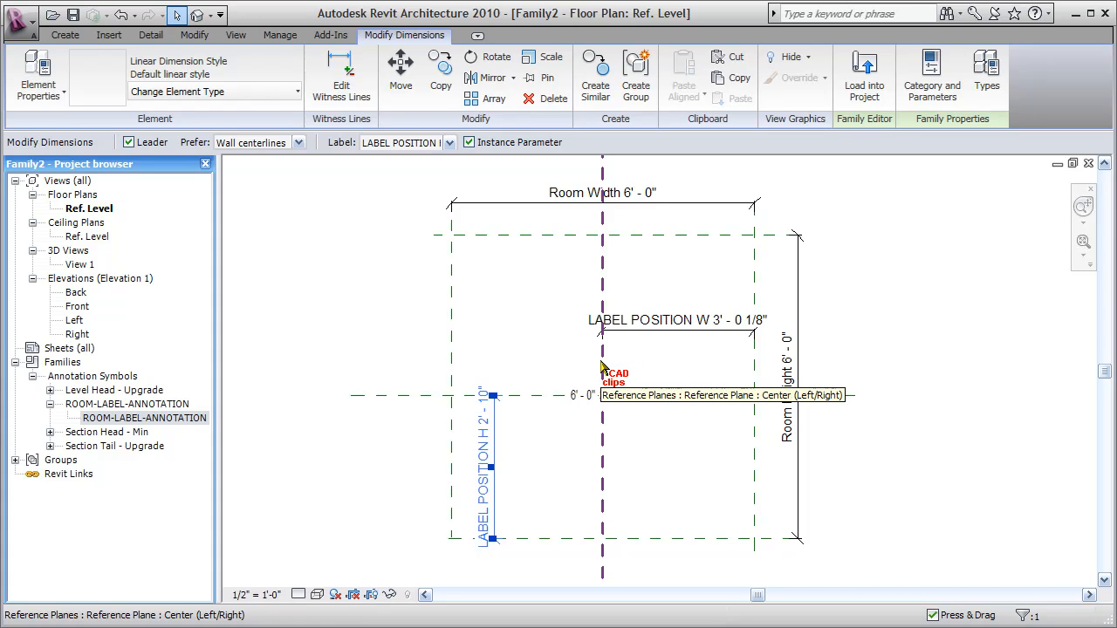
Align the room label annotation to the horizontal centre reference plane and lock the alignment.
click(636, 424)
scroll(637, 425, up, 3)
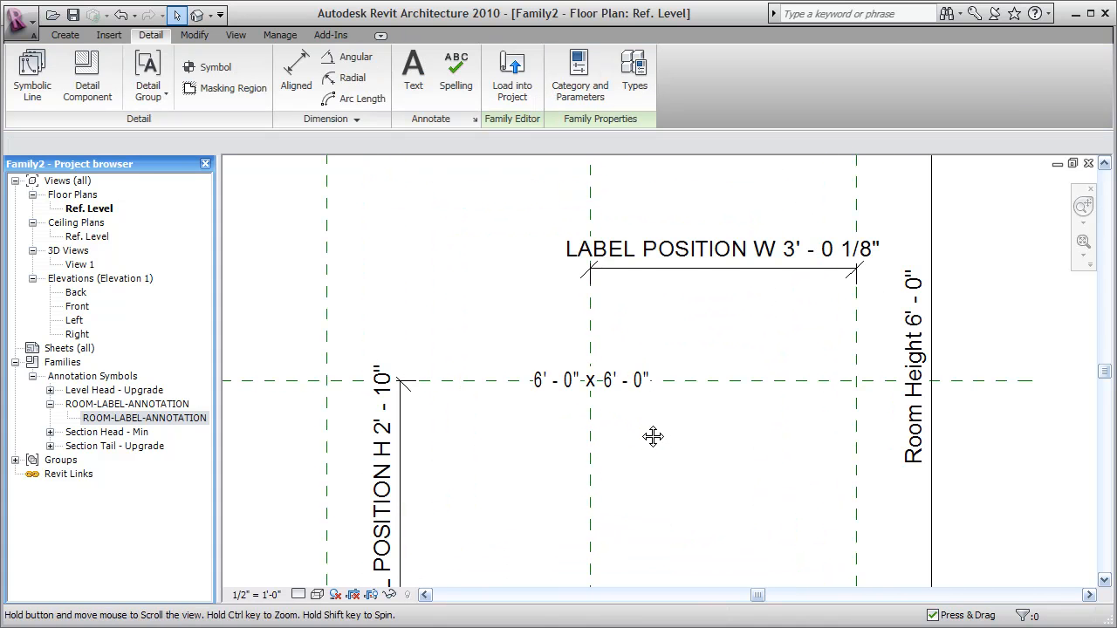
click(194, 35)
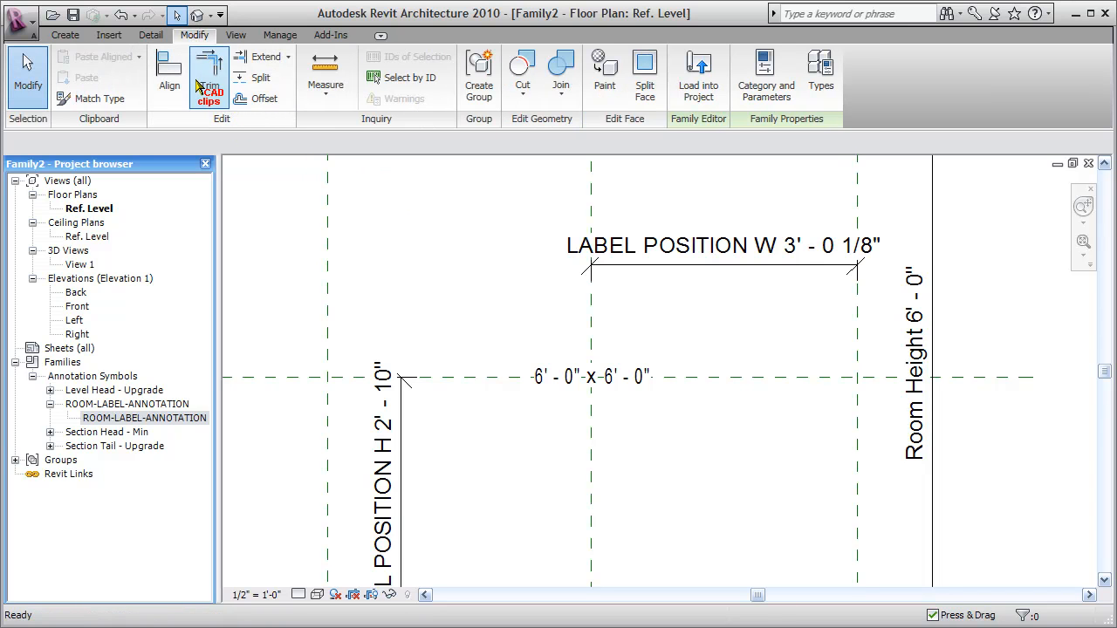
click(171, 83)
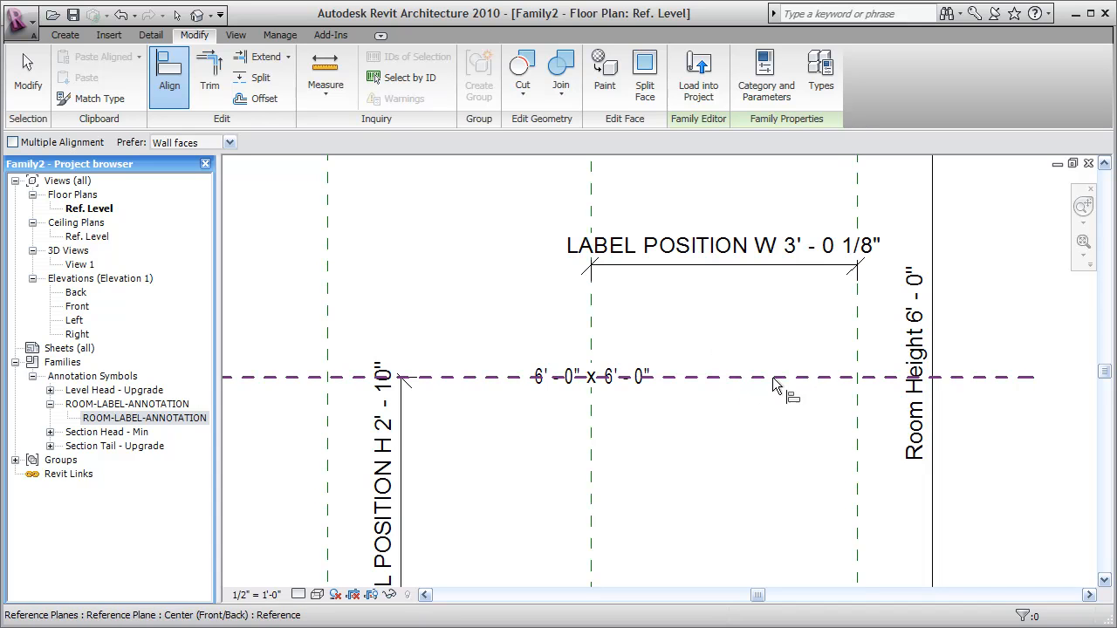
click(811, 378)
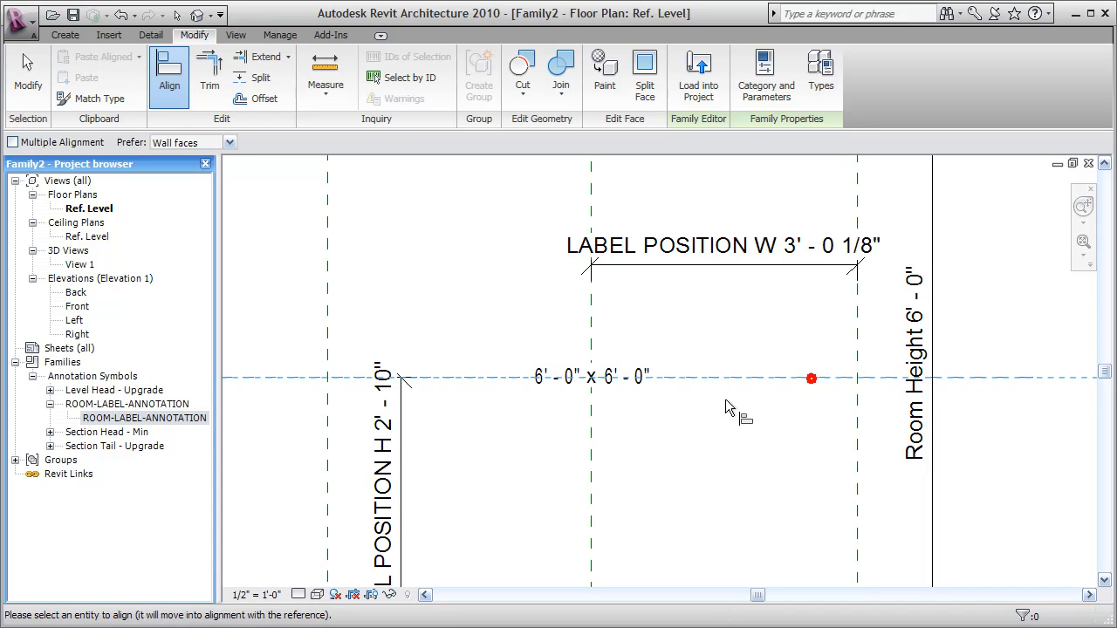
click(662, 380)
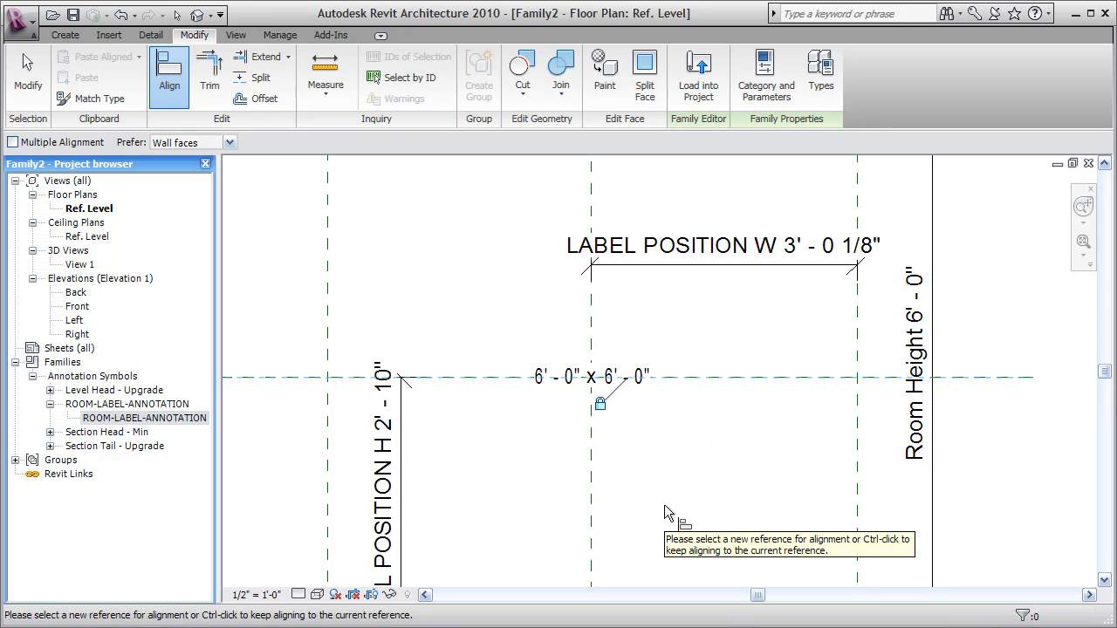
Align the room label annotation to the vertical centre reference plane, lock the alignment and end the Align command.
click(593, 512)
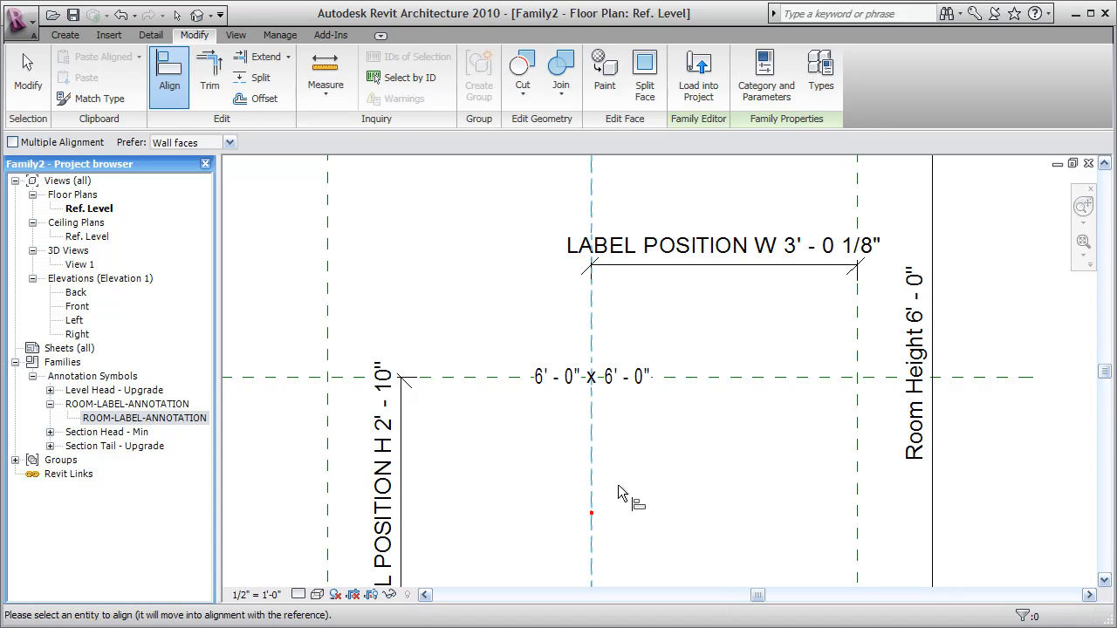
click(602, 382)
click(620, 401)
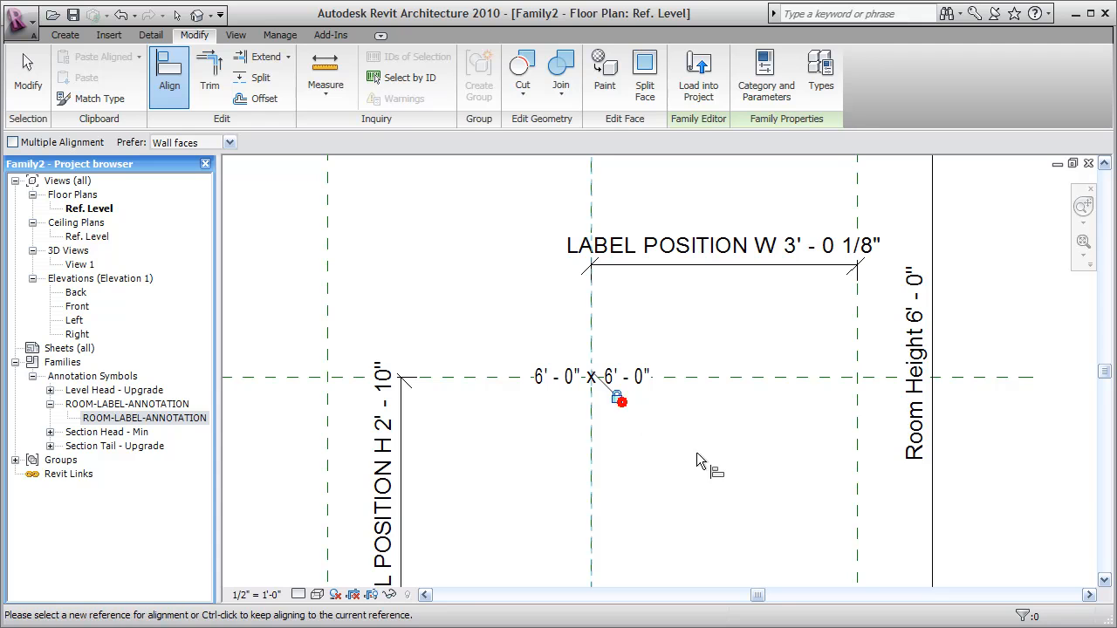
scroll(698, 454, down, 5)
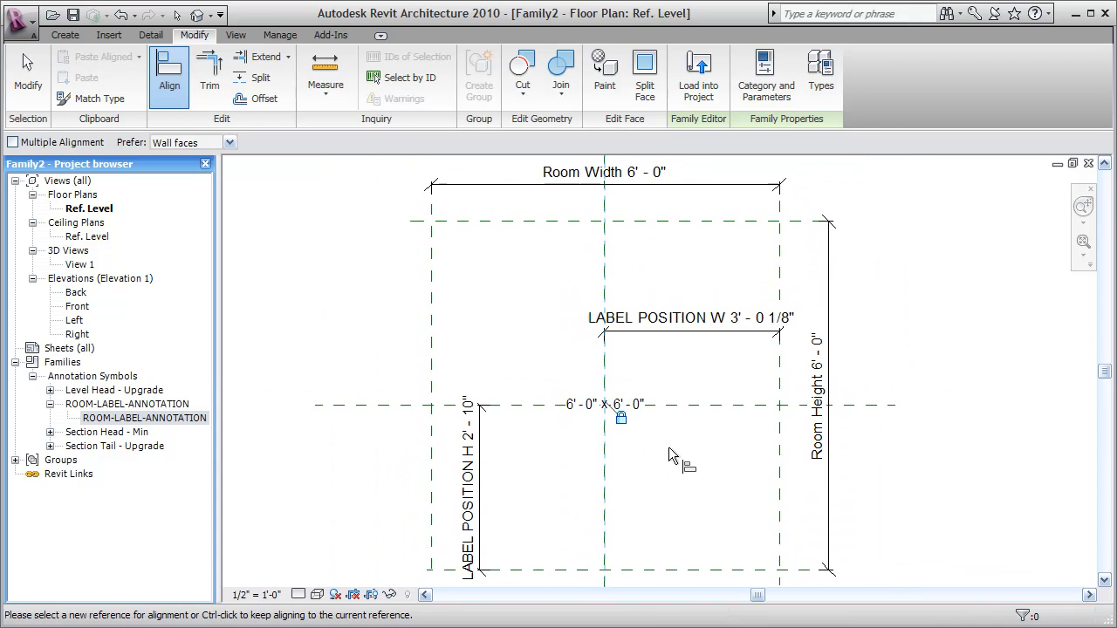
key(Escape)
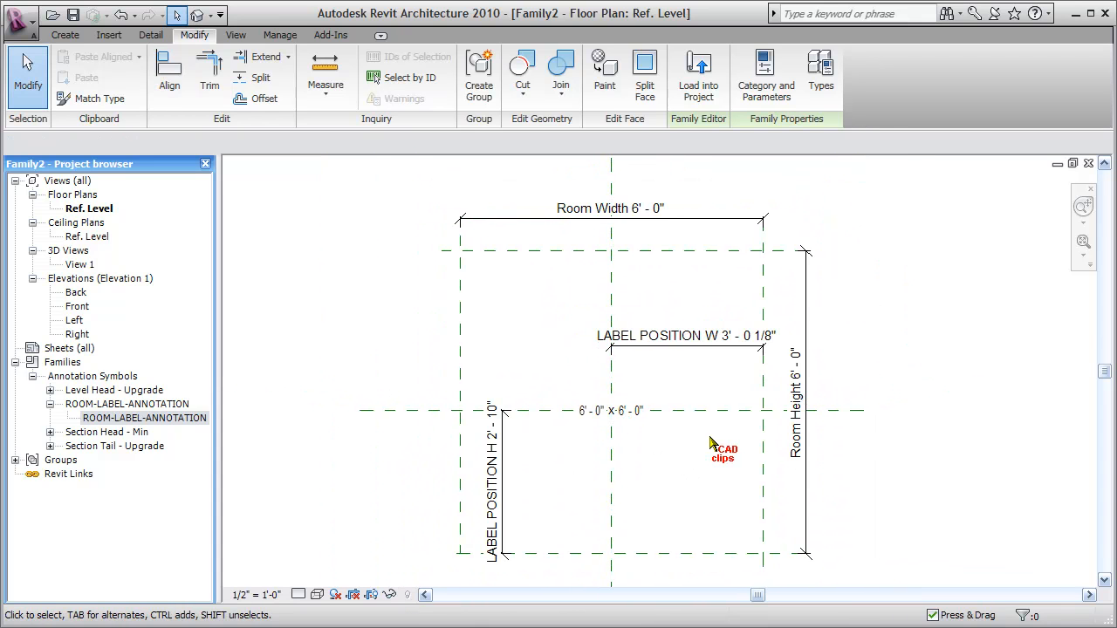
Save the family to the Desktop as ROOM-LABEL-MODEL.rfa.
click(26, 19)
click(99, 225)
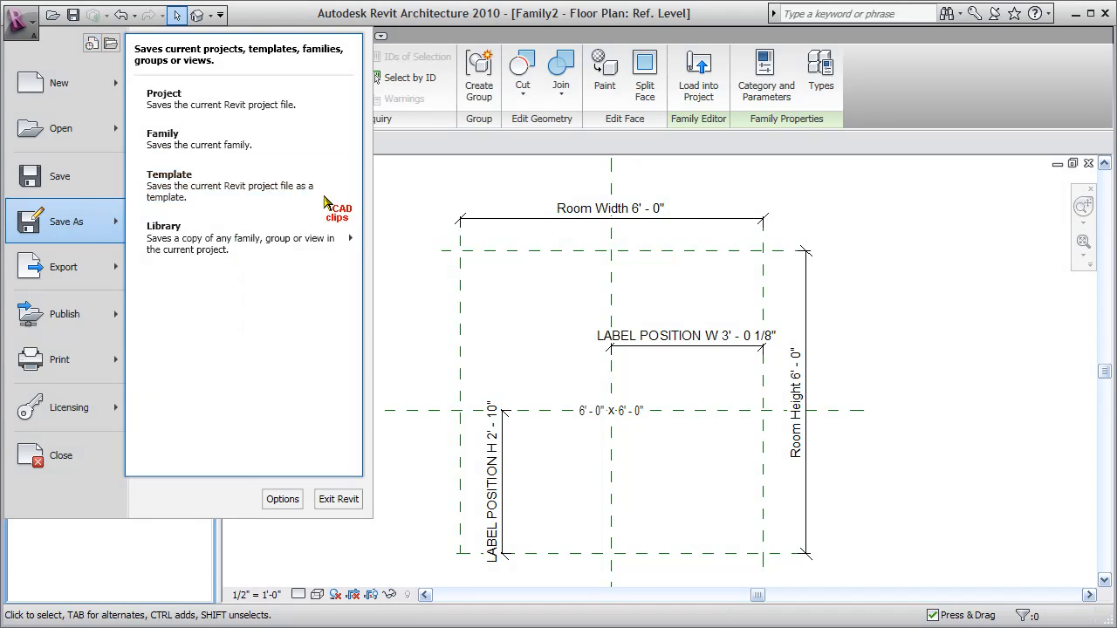
click(179, 133)
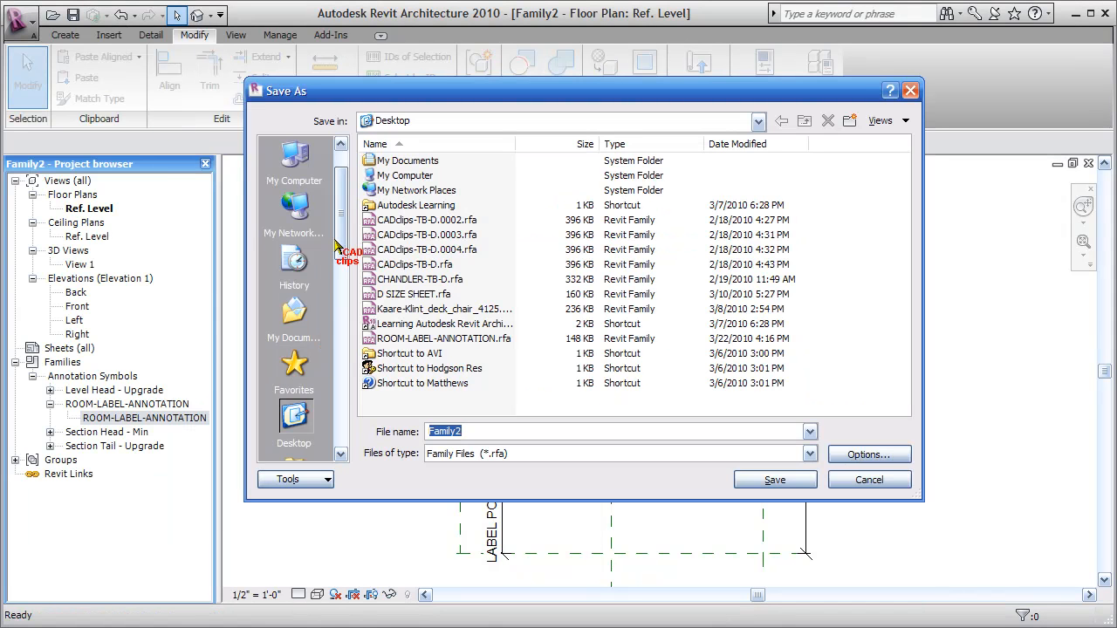
scroll(343, 301, down, 1)
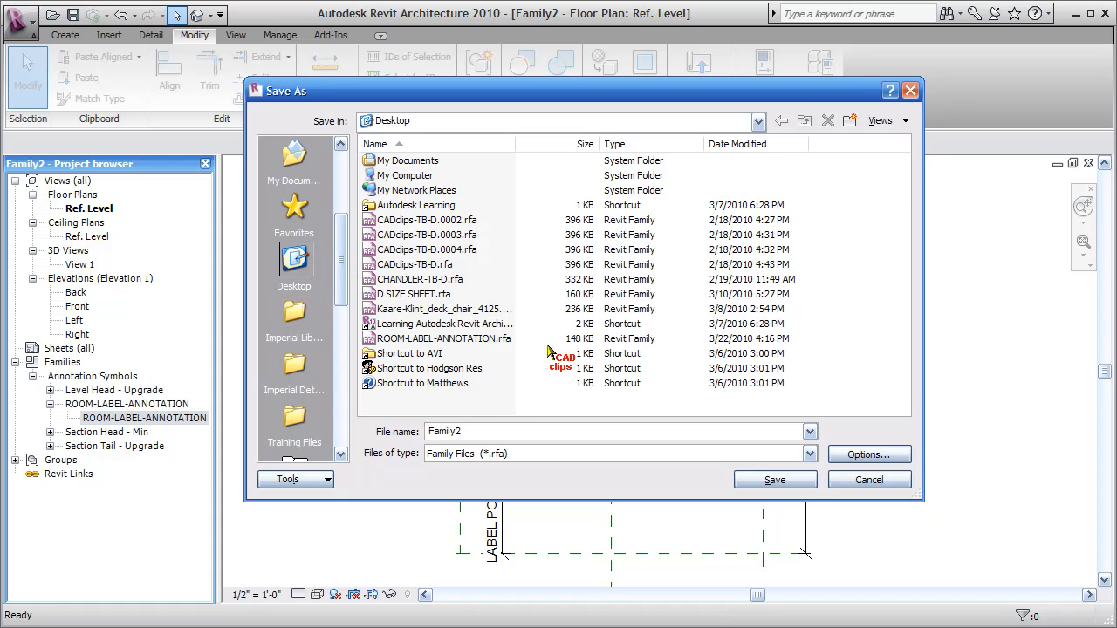
click(471, 340)
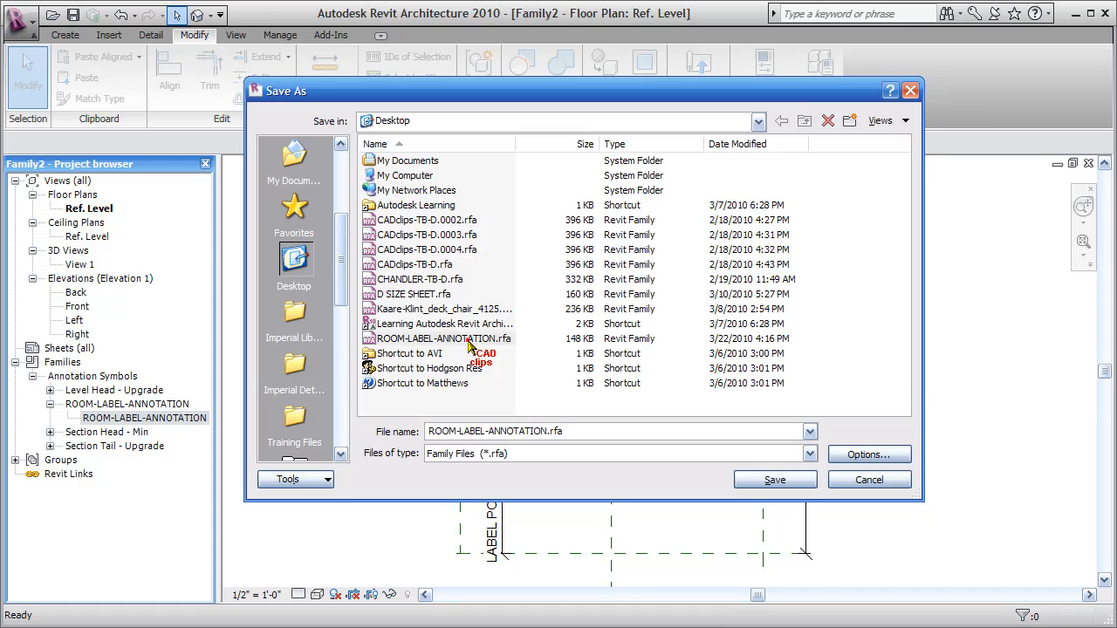
click(593, 431)
key(Left)
key(Left)
key(Left)
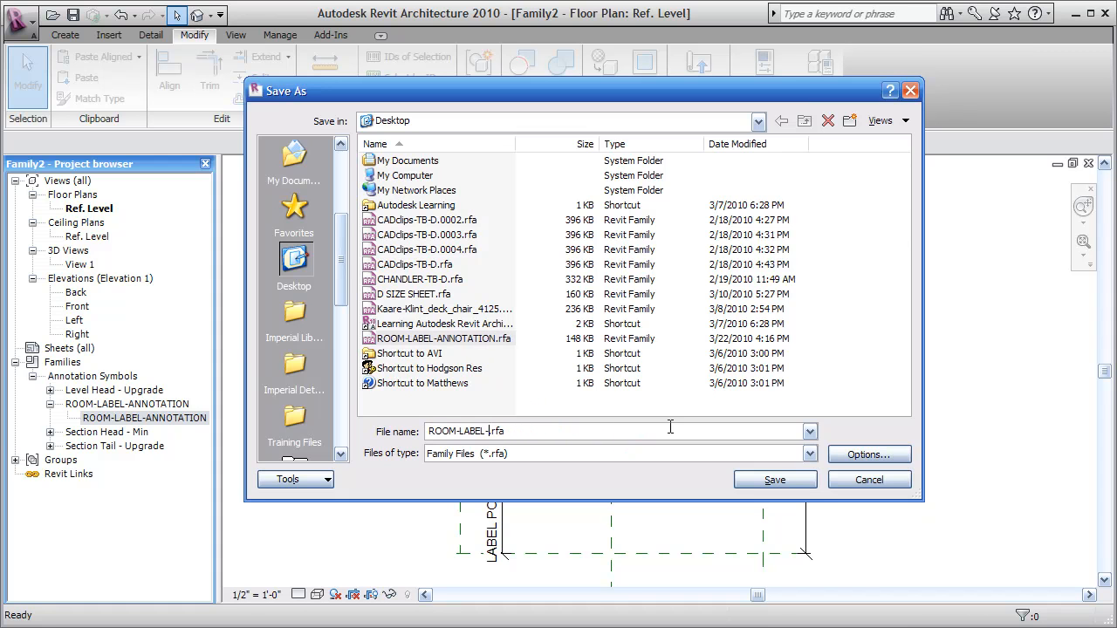
text(MODEL)
click(779, 480)
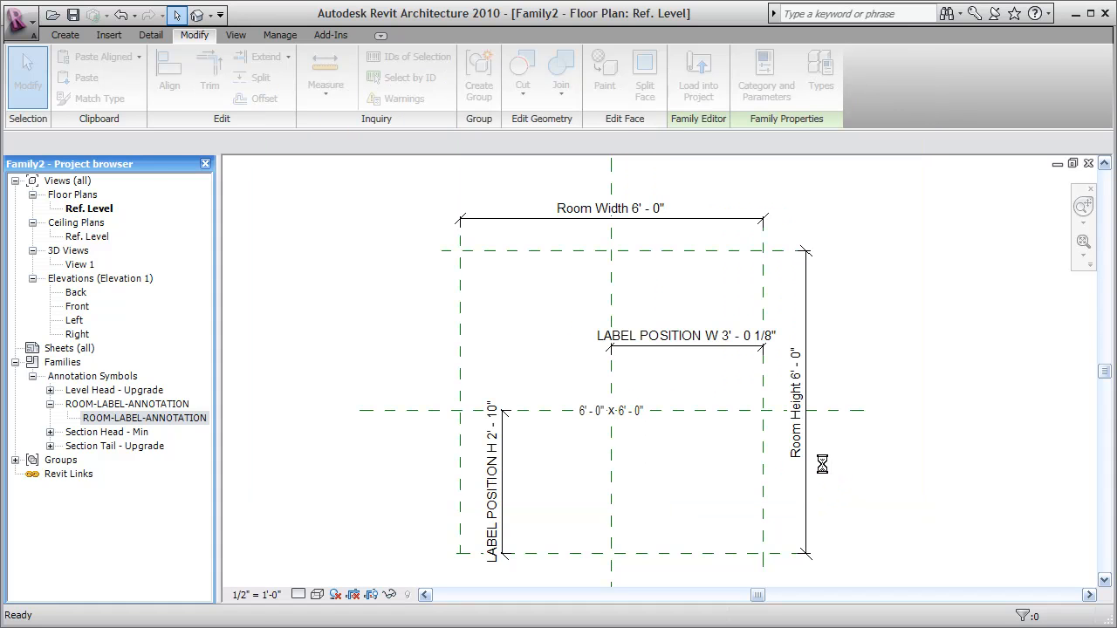